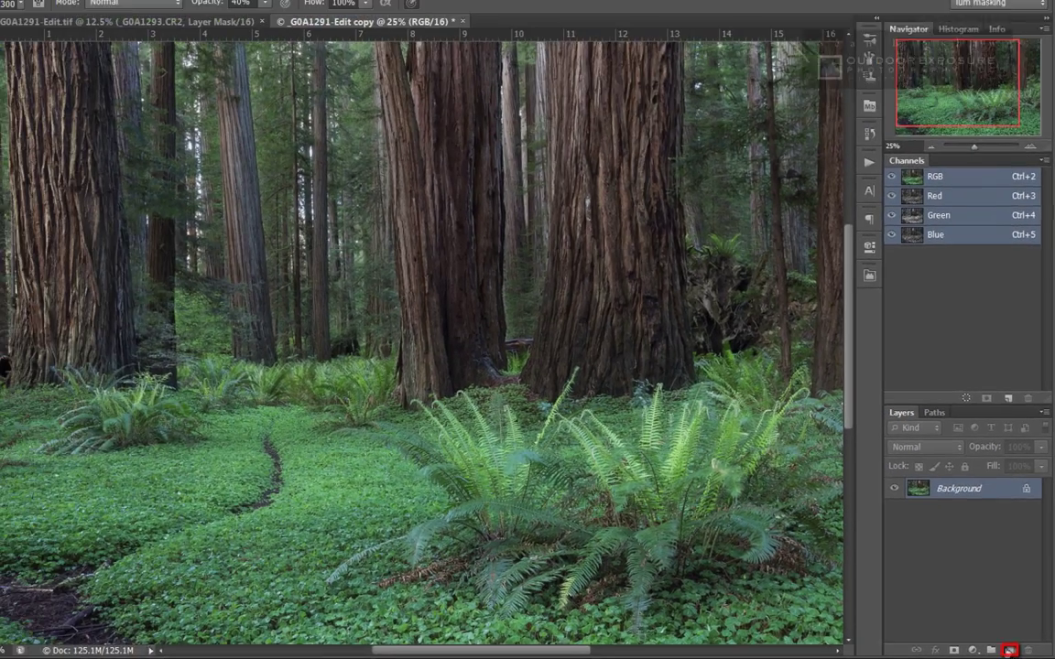
# Step: Create a new layer named 'Dodge' in Overlay mode, filled with Overlay-neutral 50% gray
pyautogui.hotkey('ctrl', 'shift', 'n')
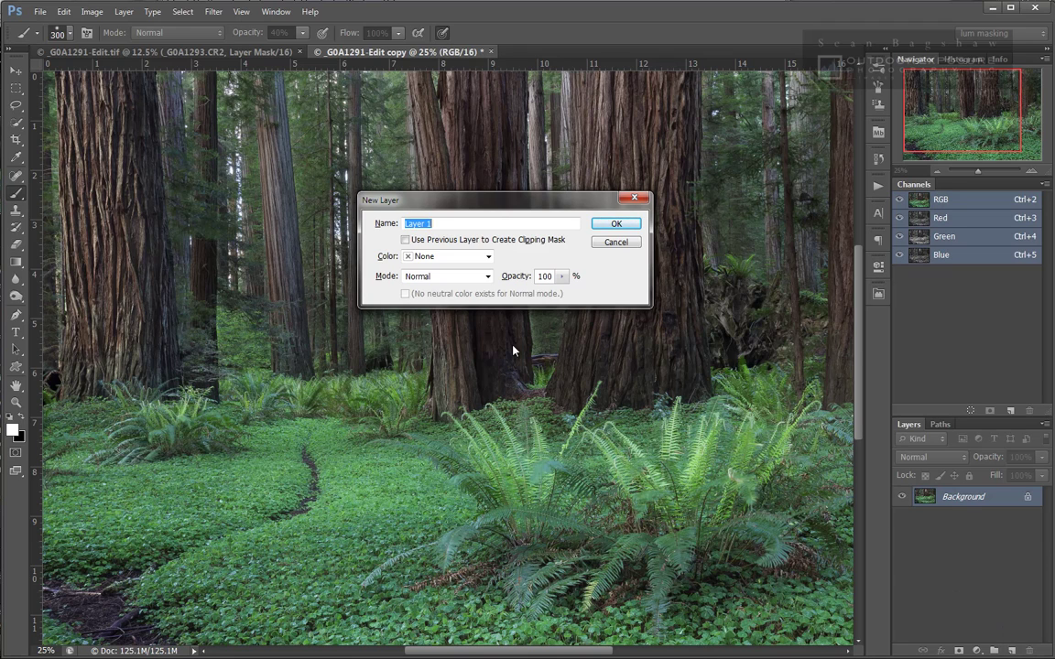
pyautogui.write('Dodge')
pyautogui.click(487, 276)
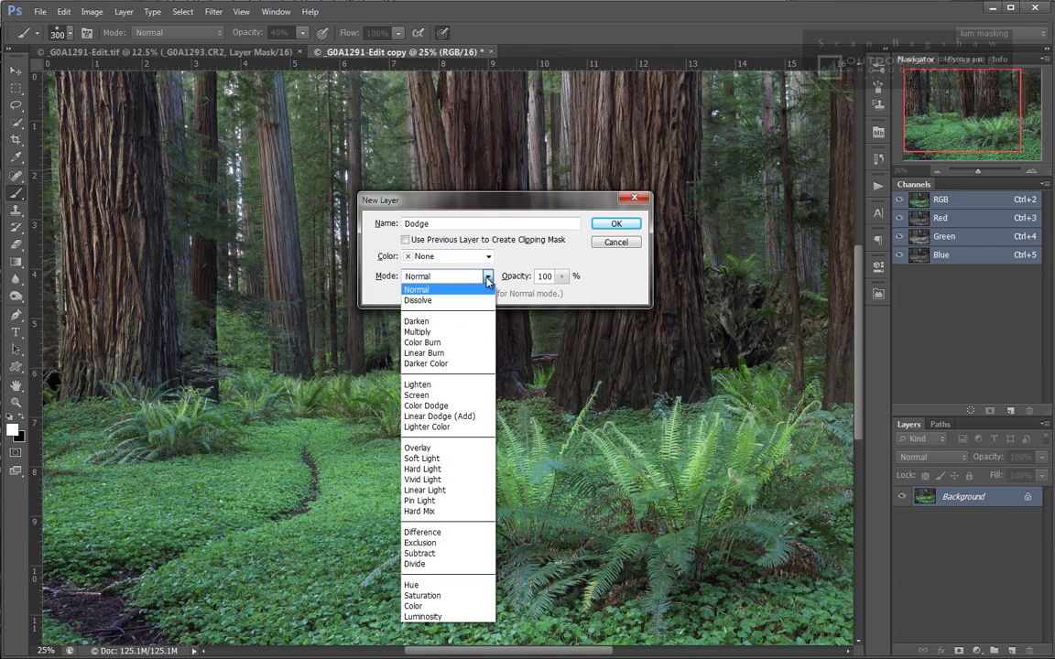
pyautogui.click(418, 448)
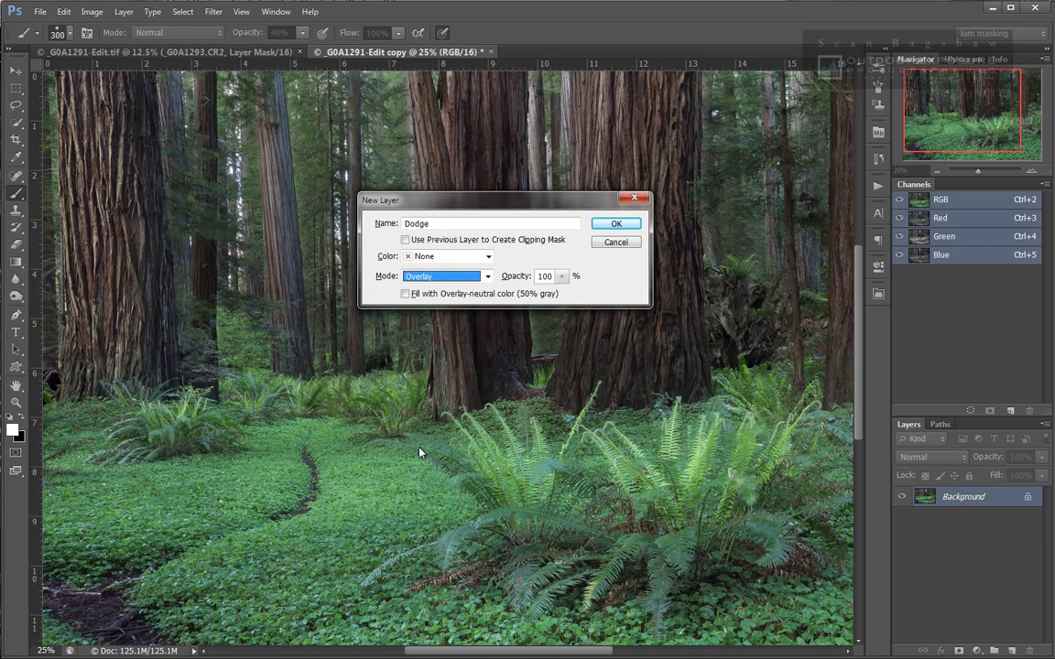
pyautogui.click(405, 294)
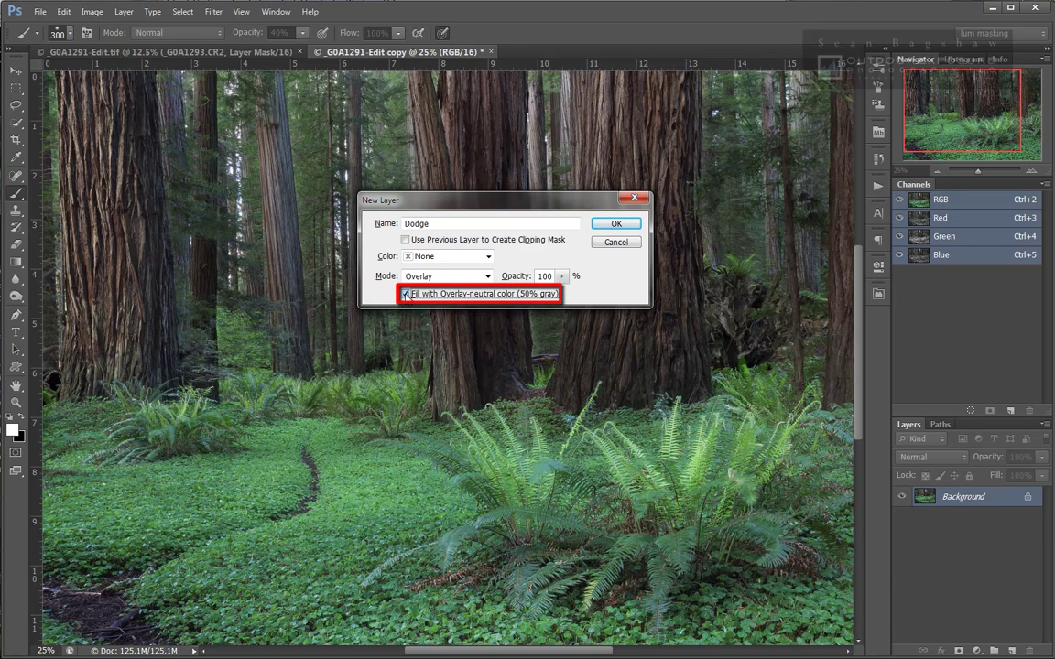
pyautogui.click(613, 225)
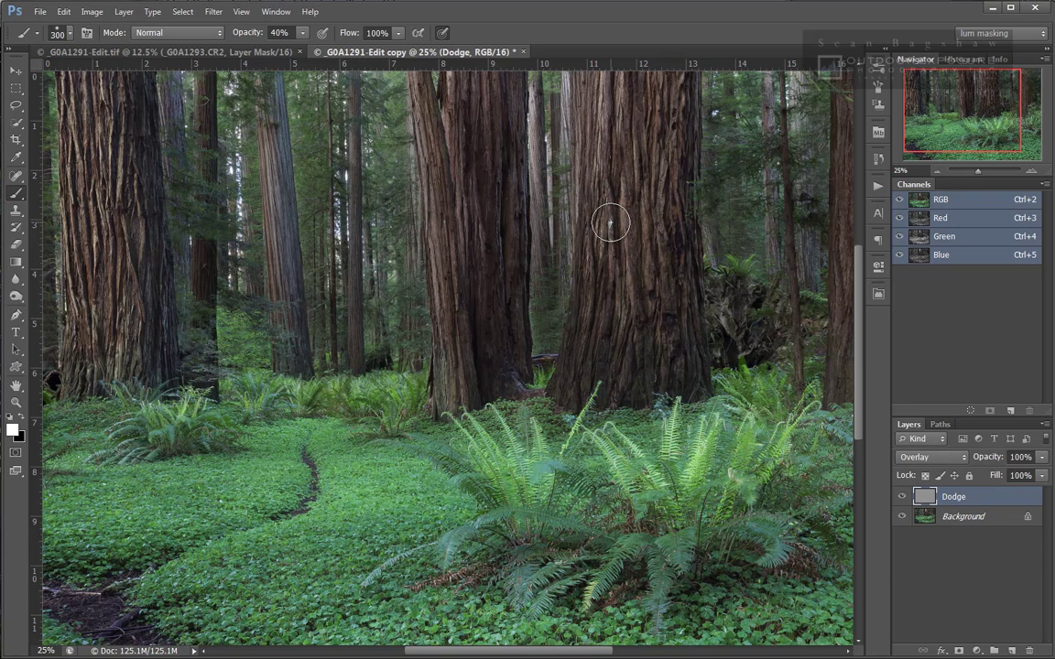
# Step: Create a new layer named 'Burn' in Soft Light mode, filled with Soft-Light-neutral 50% gray
pyautogui.keyDown('alt'); pyautogui.click(1013, 650); pyautogui.keyUp('alt')
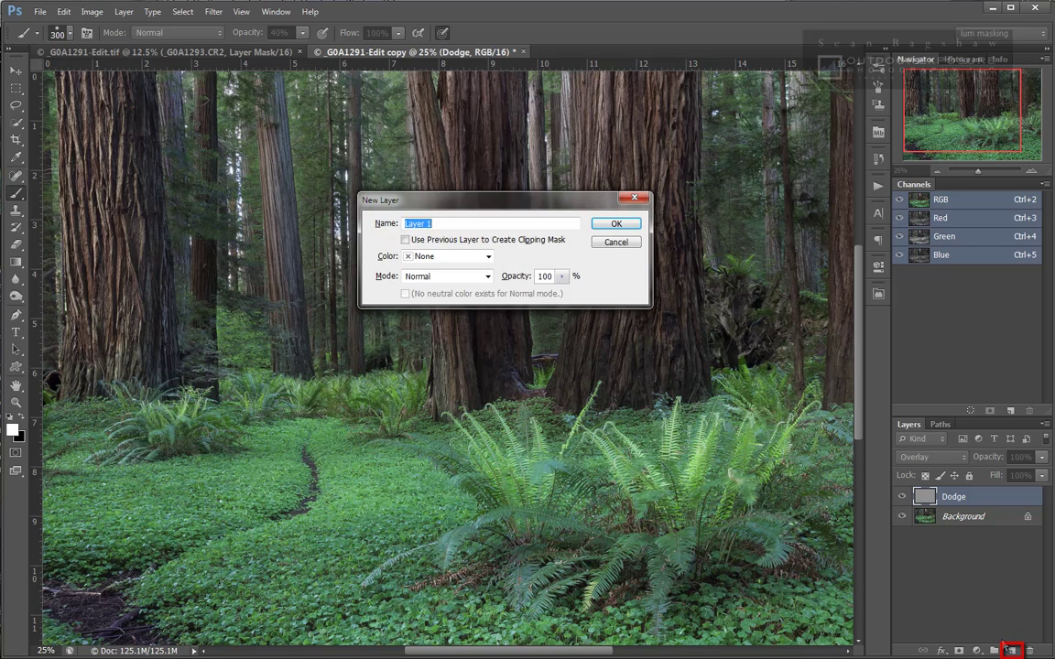
pyautogui.write('Burn')
pyautogui.click(489, 281)
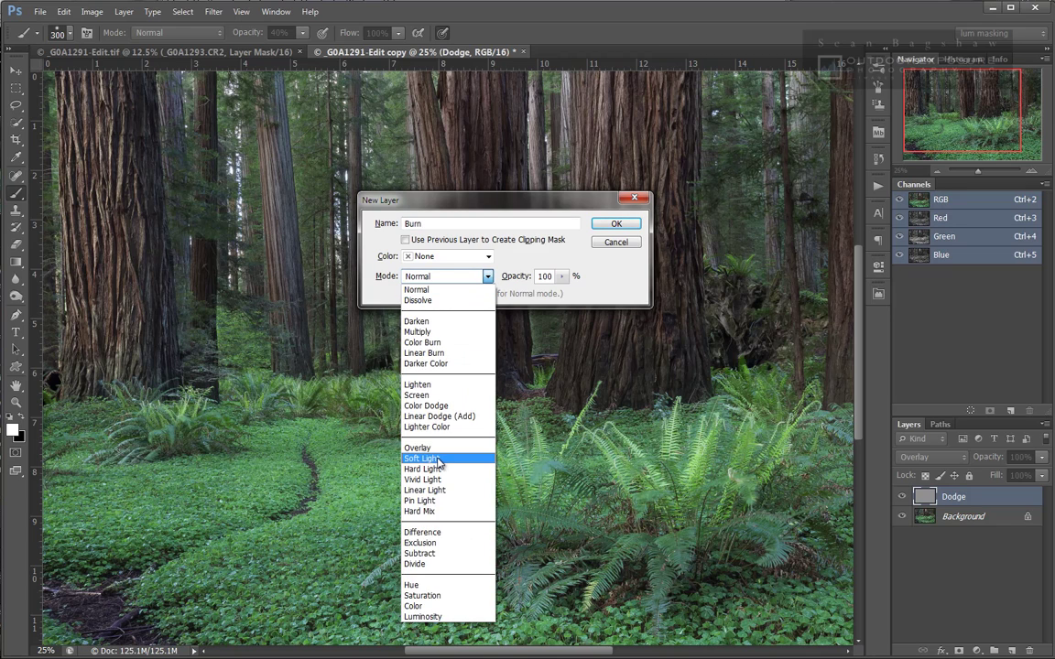
pyautogui.click(439, 459)
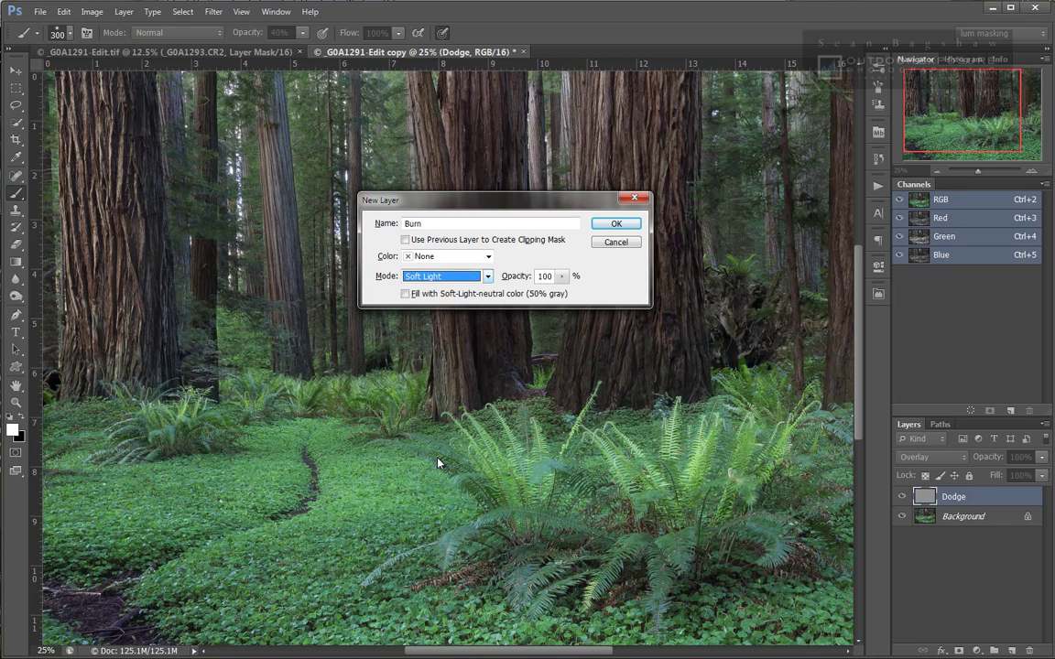
pyautogui.click(407, 293)
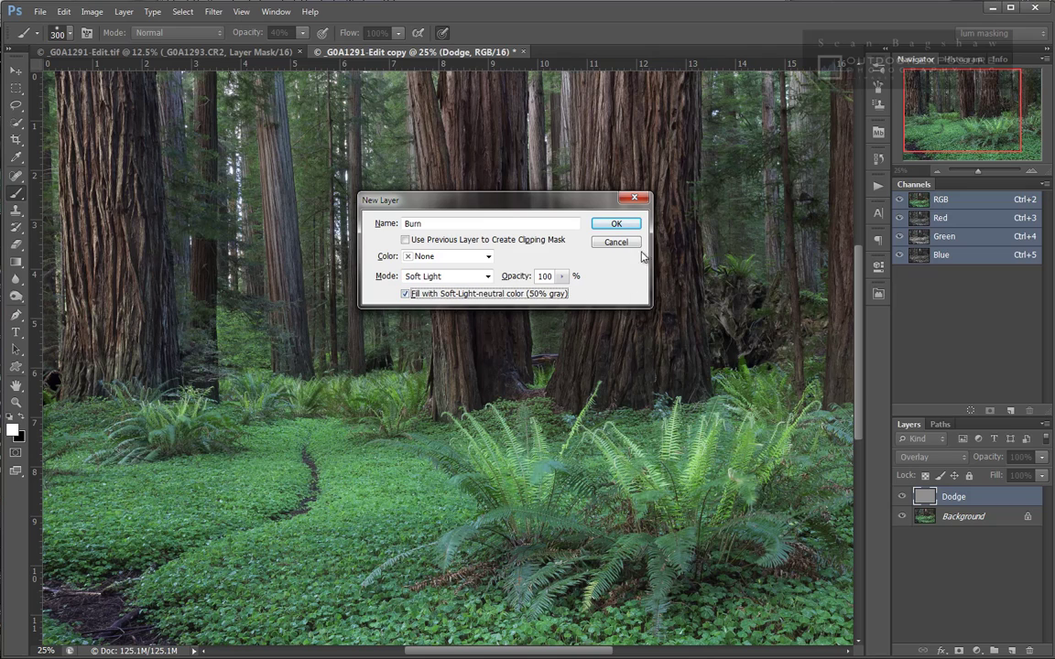
pyautogui.click(619, 224)
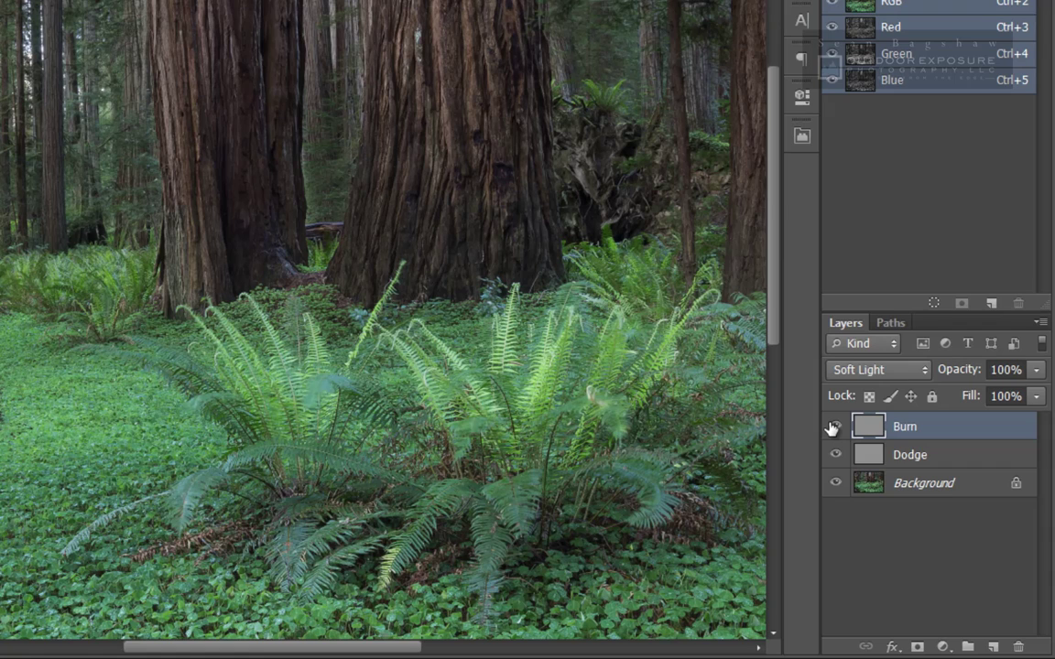
# Step: Group the Burn and Dodge layers and rename Group 1 to 'Dodge/Burn'
pyautogui.keyDown('shift'); pyautogui.click(907, 457); pyautogui.keyUp('shift')
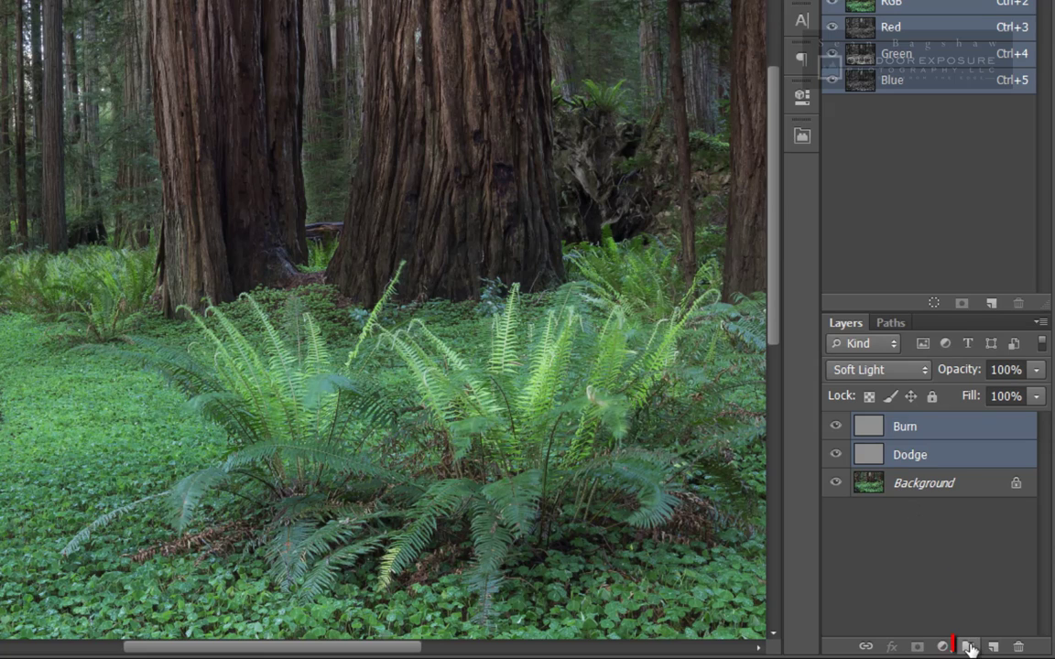
pyautogui.click(967, 647)
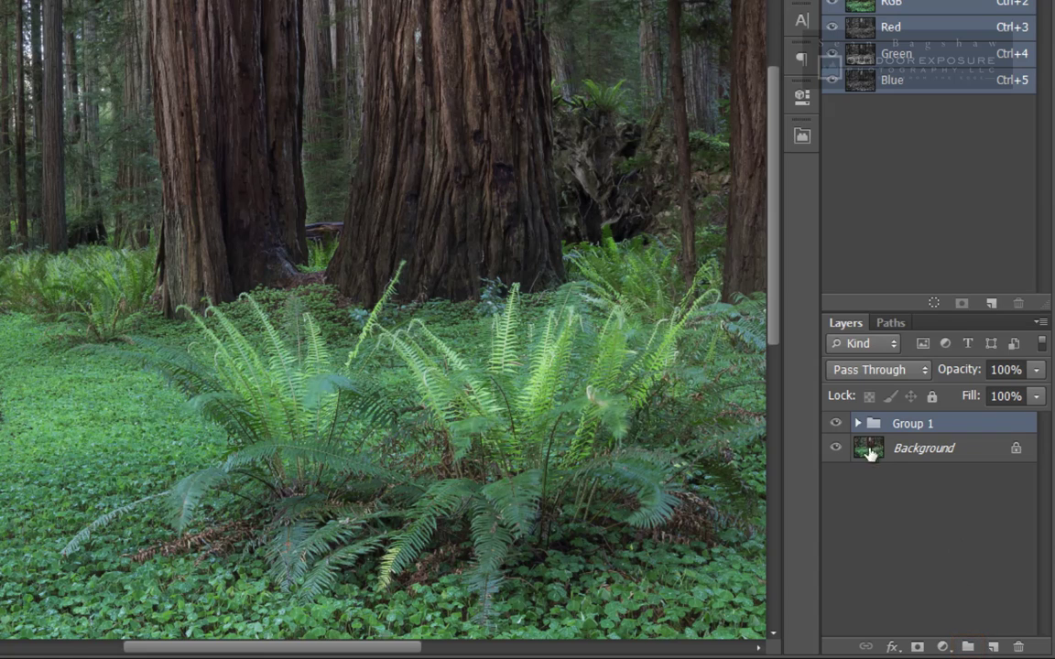
pyautogui.click(858, 424)
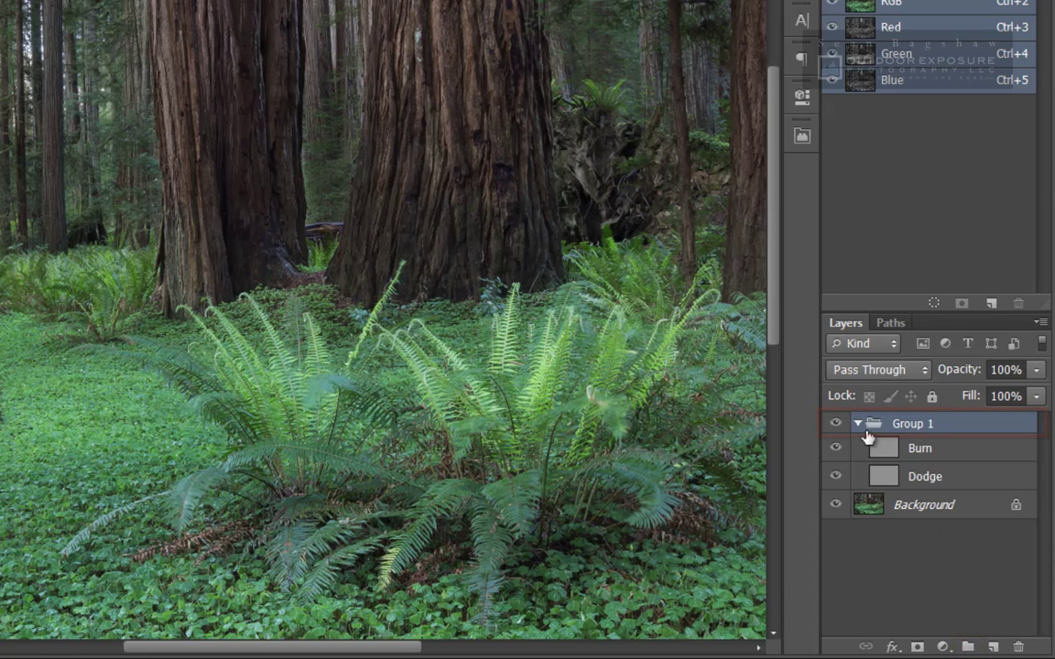
pyautogui.click(859, 424)
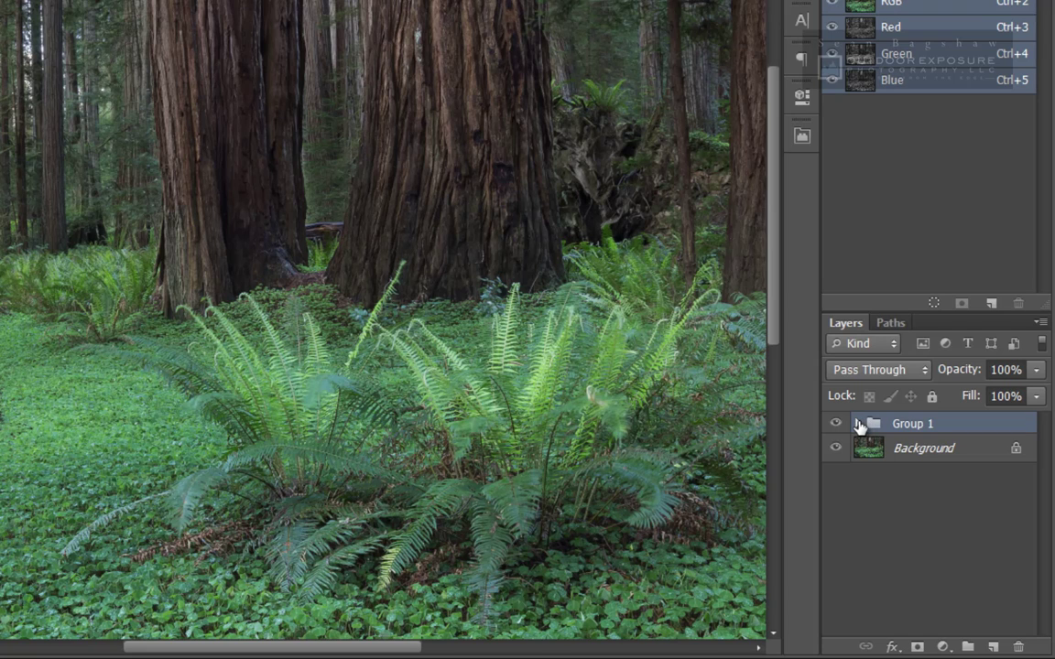
pyautogui.click(859, 425)
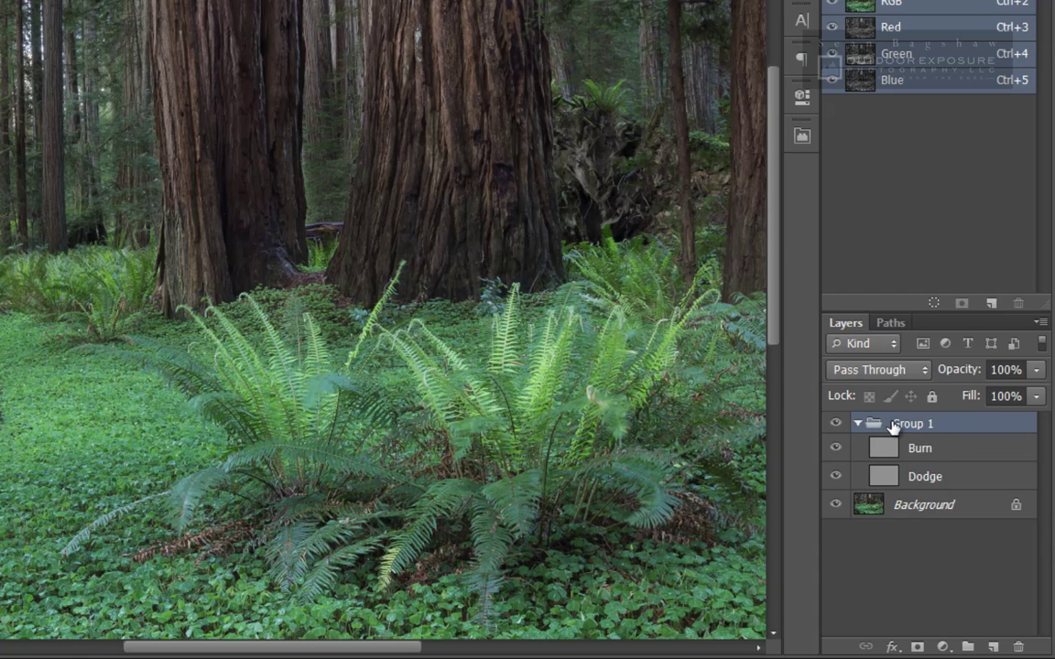
pyautogui.doubleClick(912, 425)
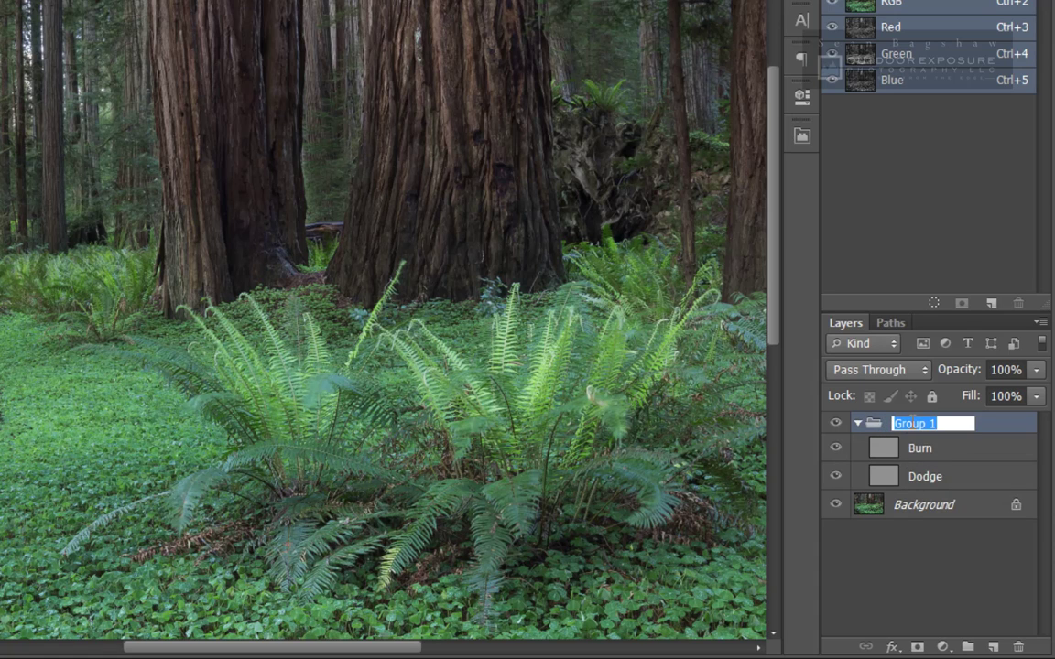
pyautogui.write('Dodge/Burn')
# Step: Confirm the group name, then paint white with a 700 brush over the central trunk on Dodge
pyautogui.press('Return')
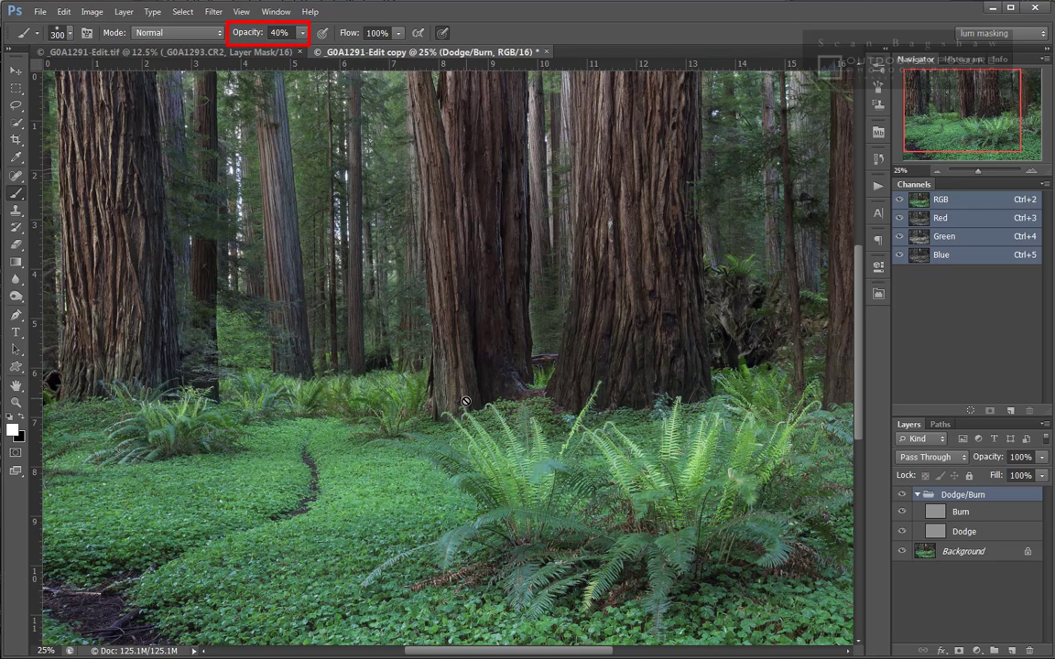
pyautogui.click(937, 533)
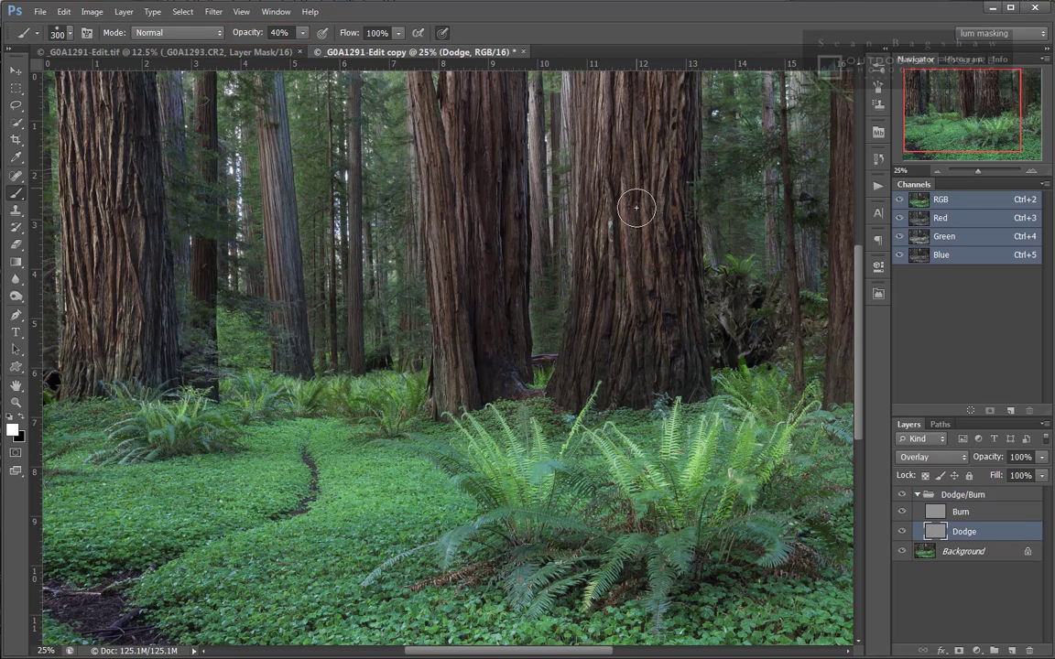
pyautogui.press(']')
pyautogui.press(']')
pyautogui.press(']')
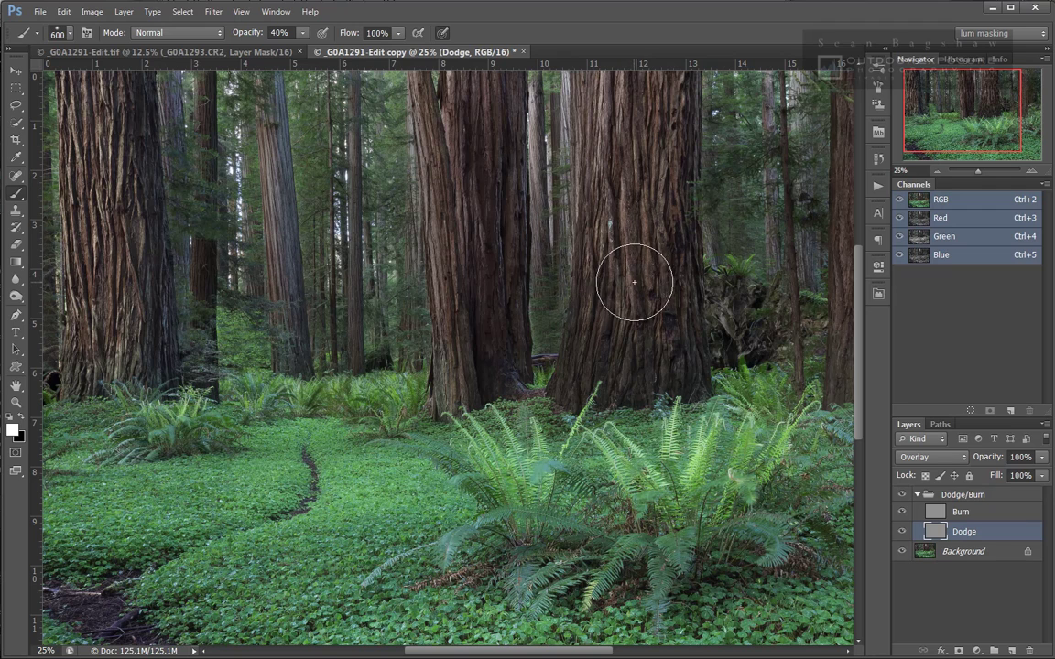
pyautogui.press(']')
pyautogui.moveTo(635, 285)
pyautogui.mouseDown()
pyautogui.moveTo(624, 319)
pyautogui.moveTo(645, 122)
pyautogui.moveTo(635, 125)
pyautogui.moveTo(612, 305)
pyautogui.moveTo(645, 330)
pyautogui.moveTo(660, 237)
pyautogui.moveTo(648, 125)
pyautogui.moveTo(649, 159)
pyautogui.moveTo(564, 178)
pyautogui.moveTo(535, 221)
pyautogui.moveTo(474, 96)
pyautogui.moveTo(481, 288)
pyautogui.moveTo(485, 118)
pyautogui.mouseUp()
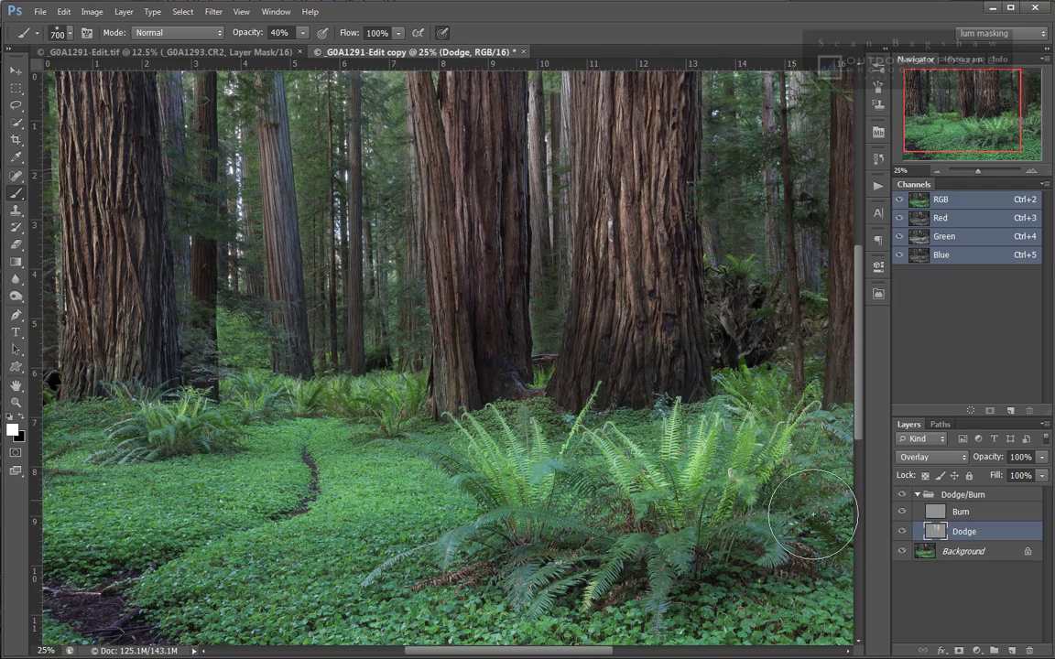
pyautogui.click(902, 532)
pyautogui.click(902, 537)
pyautogui.click(902, 536)
pyautogui.click(902, 537)
pyautogui.click(902, 535)
pyautogui.click(901, 532)
pyautogui.click(901, 533)
pyautogui.click(943, 460)
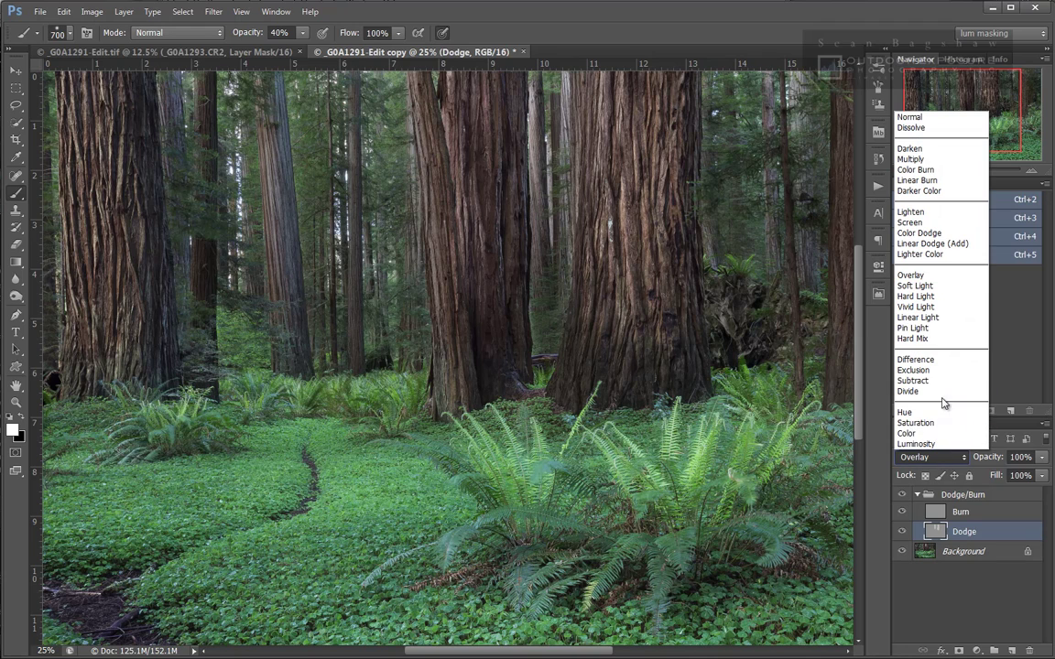
pyautogui.click(920, 287)
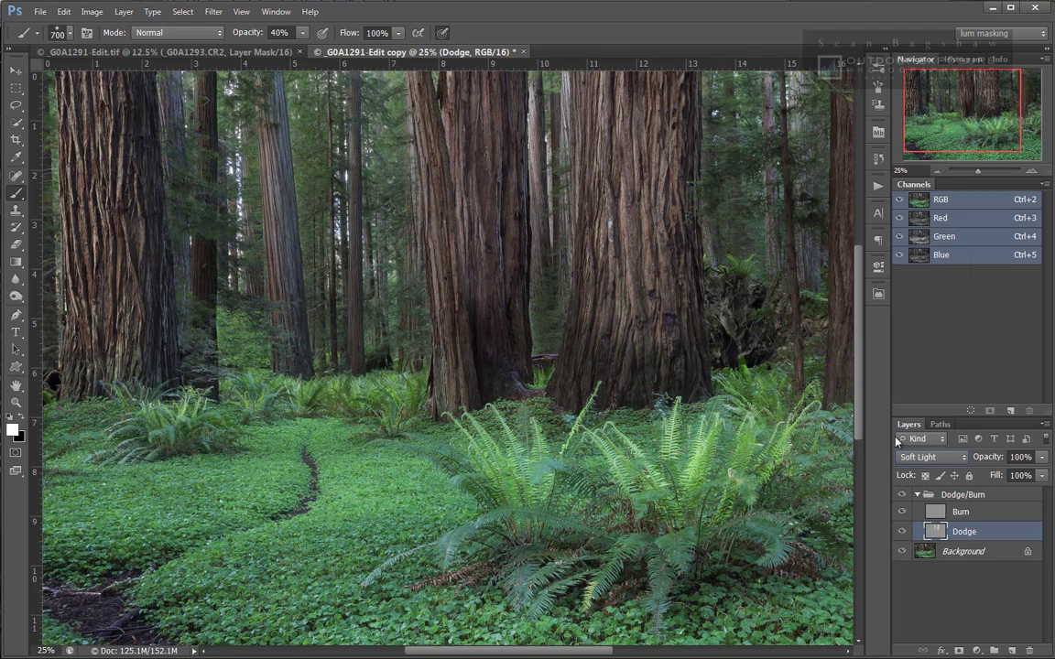
pyautogui.click(902, 533)
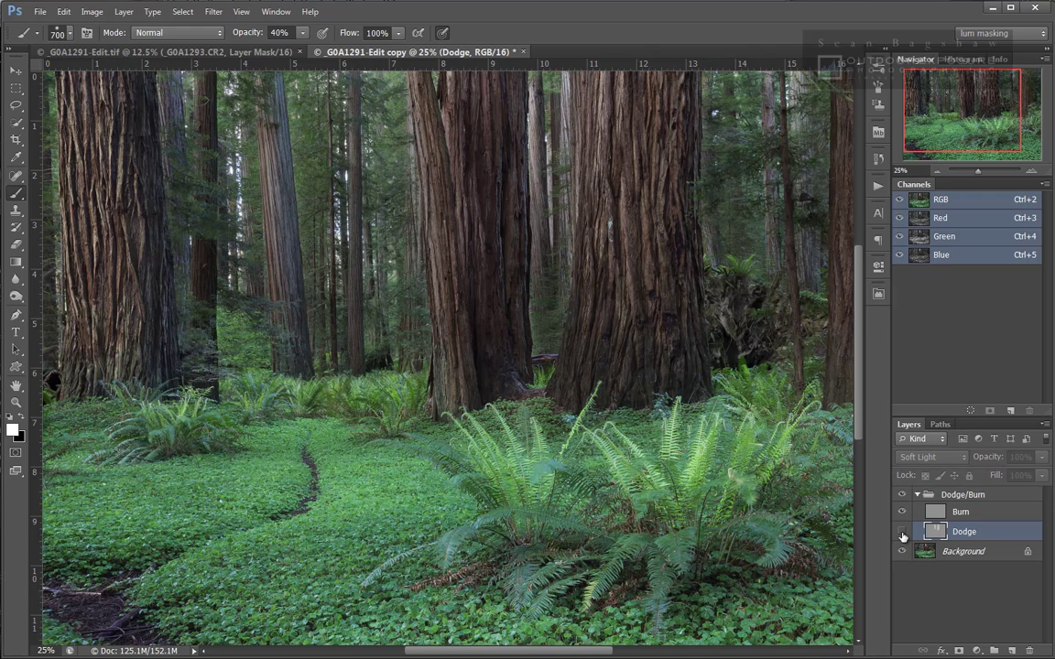
pyautogui.click(902, 533)
pyautogui.click(902, 533)
pyautogui.click(903, 532)
pyautogui.click(944, 464)
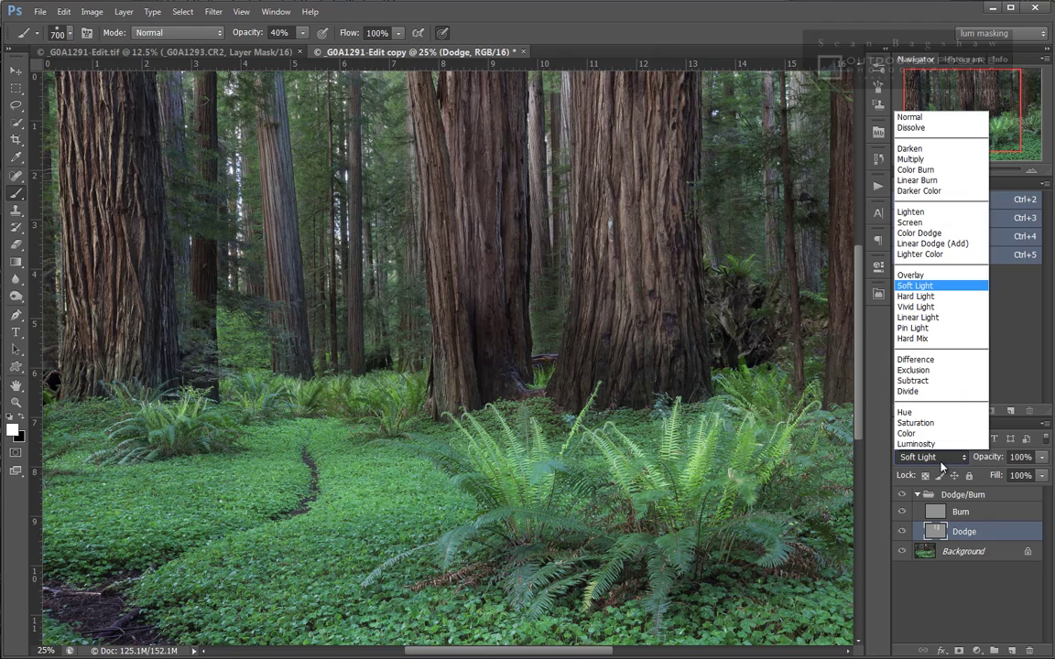
pyautogui.click(935, 277)
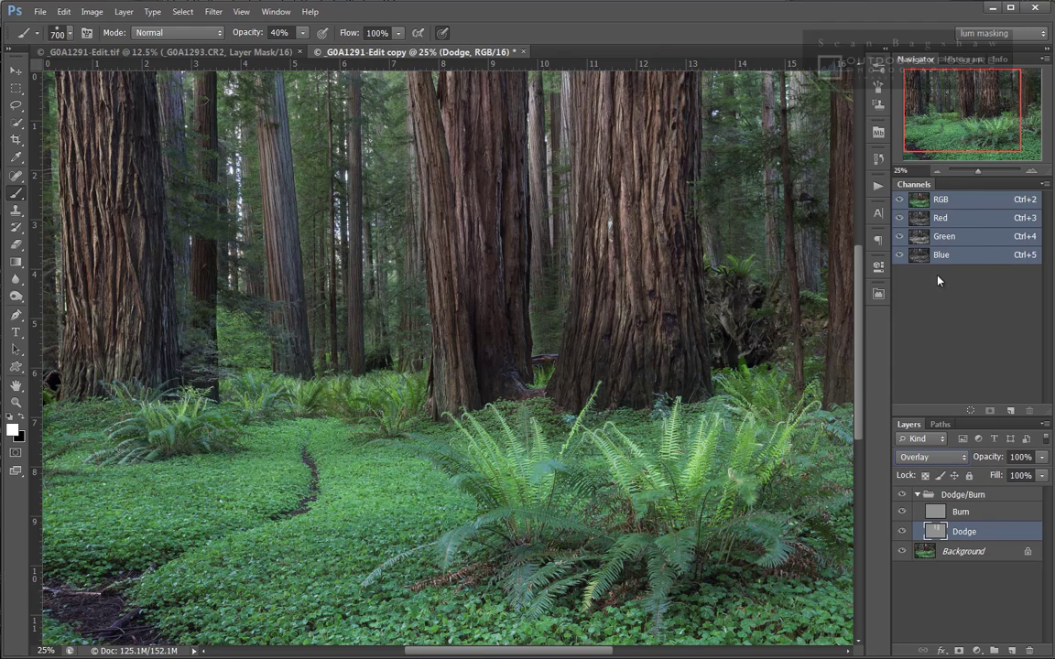
pyautogui.click(902, 533)
# Step: Shrink the brush to 300 and dodge the lower trunk and fern clump on the Dodge layer
pyautogui.click(902, 535)
pyautogui.press('[')
pyautogui.press('[')
pyautogui.press('[')
pyautogui.press('[')
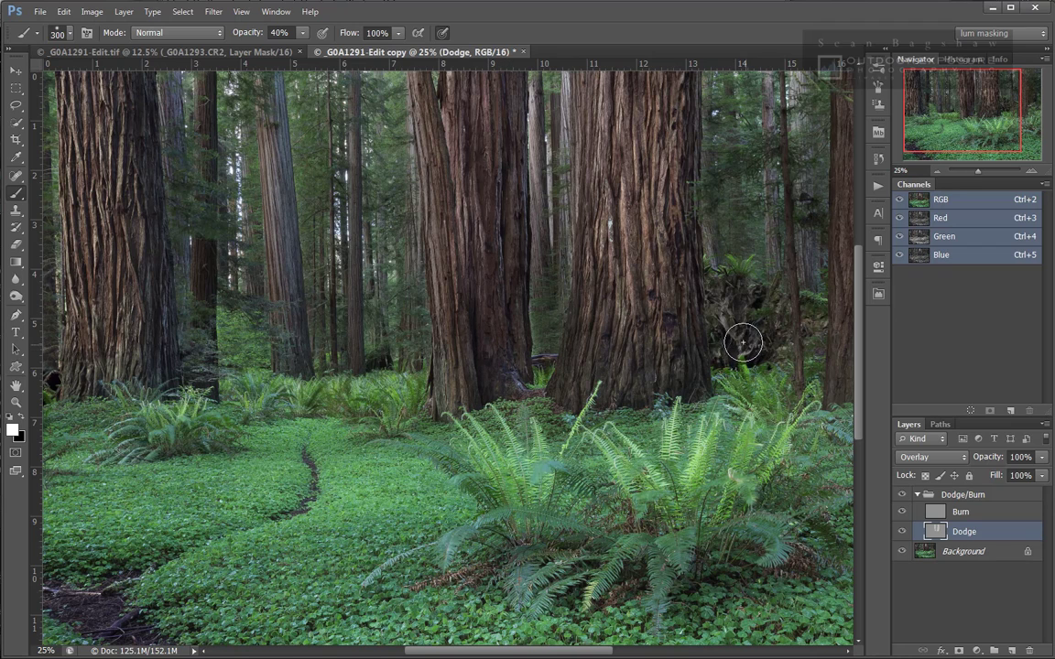
pyautogui.moveTo(738, 353)
pyautogui.mouseDown()
pyautogui.moveTo(838, 471)
pyautogui.moveTo(809, 479)
pyautogui.moveTo(786, 508)
pyautogui.moveTo(746, 591)
pyautogui.mouseUp()
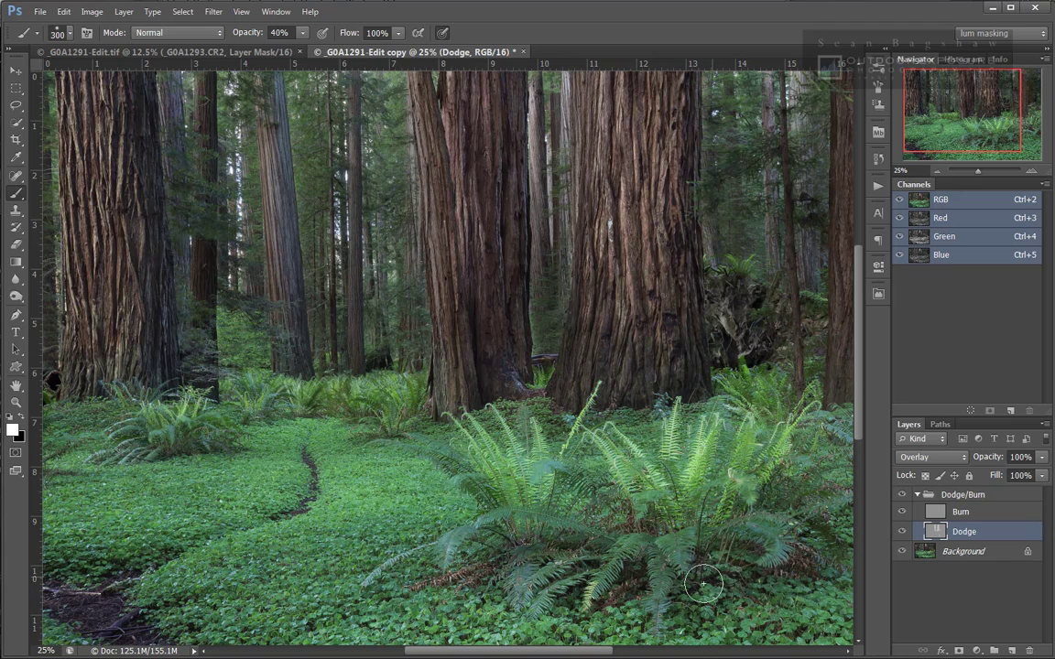
pyautogui.moveTo(735, 573)
pyautogui.mouseDown()
pyautogui.moveTo(632, 531)
pyautogui.moveTo(648, 575)
pyautogui.mouseUp()
pyautogui.click(902, 533)
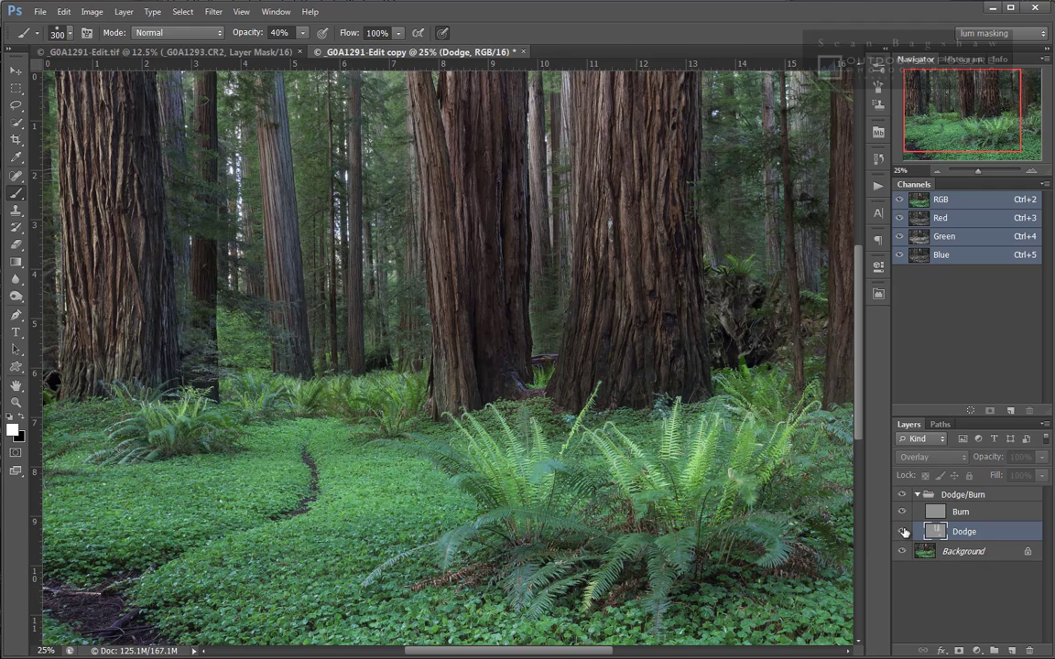
pyautogui.click(903, 533)
pyautogui.click(902, 533)
pyautogui.click(903, 533)
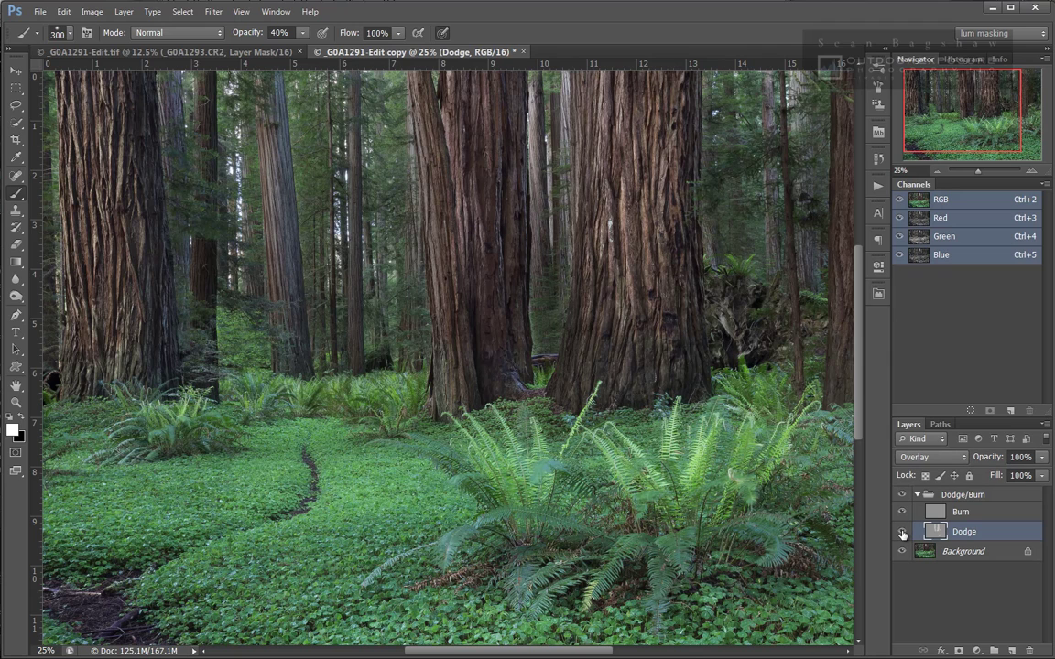
pyautogui.click(949, 460)
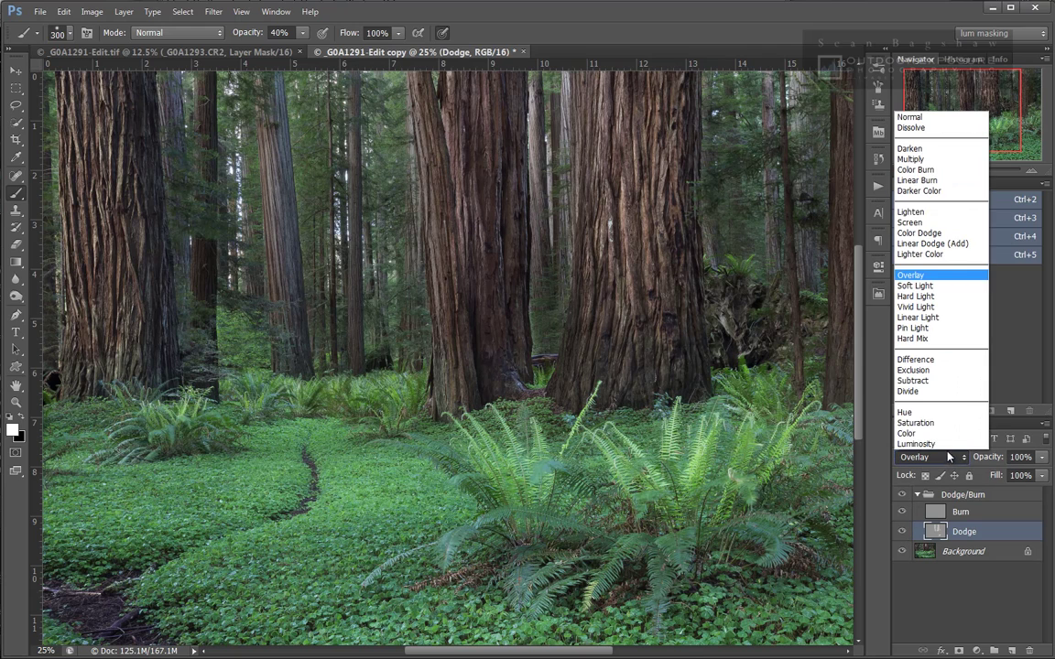
pyautogui.click(938, 289)
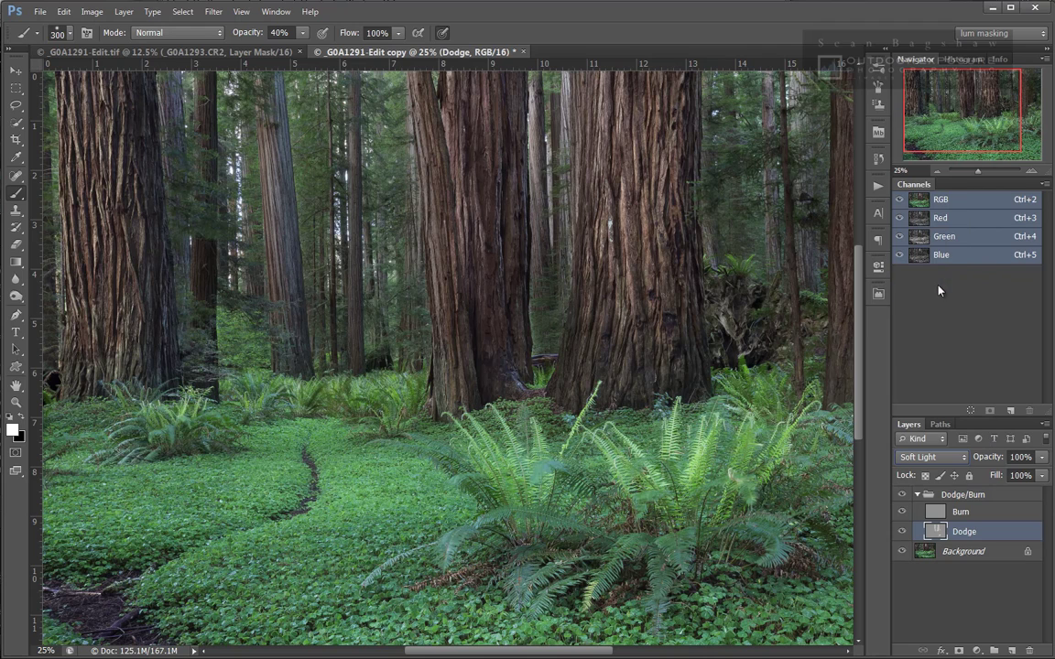
pyautogui.click(902, 533)
pyautogui.click(902, 533)
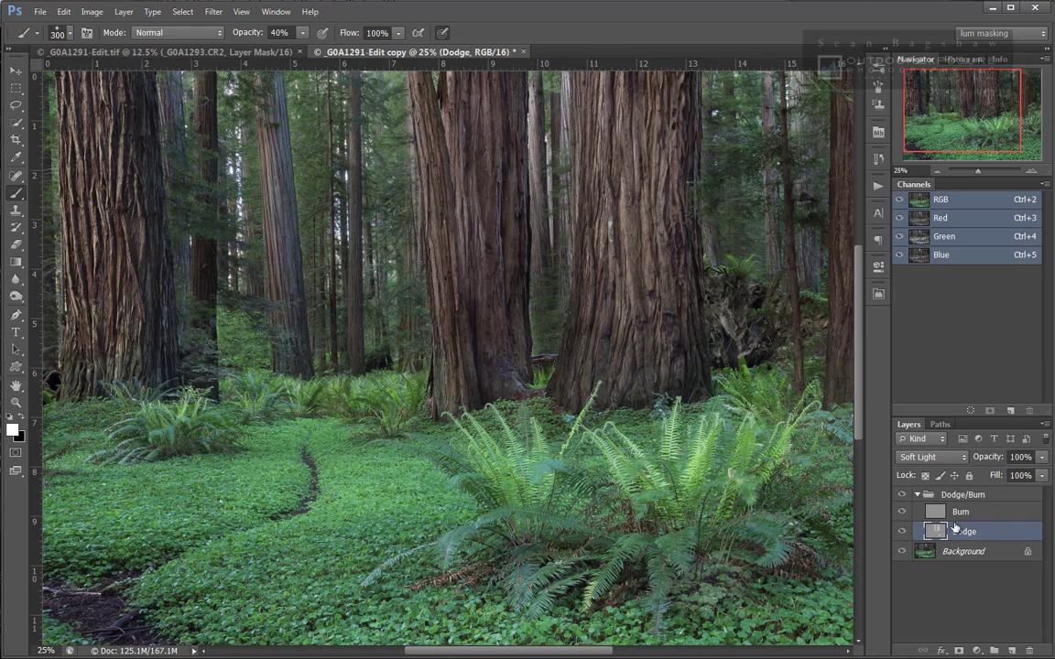
pyautogui.click(931, 457)
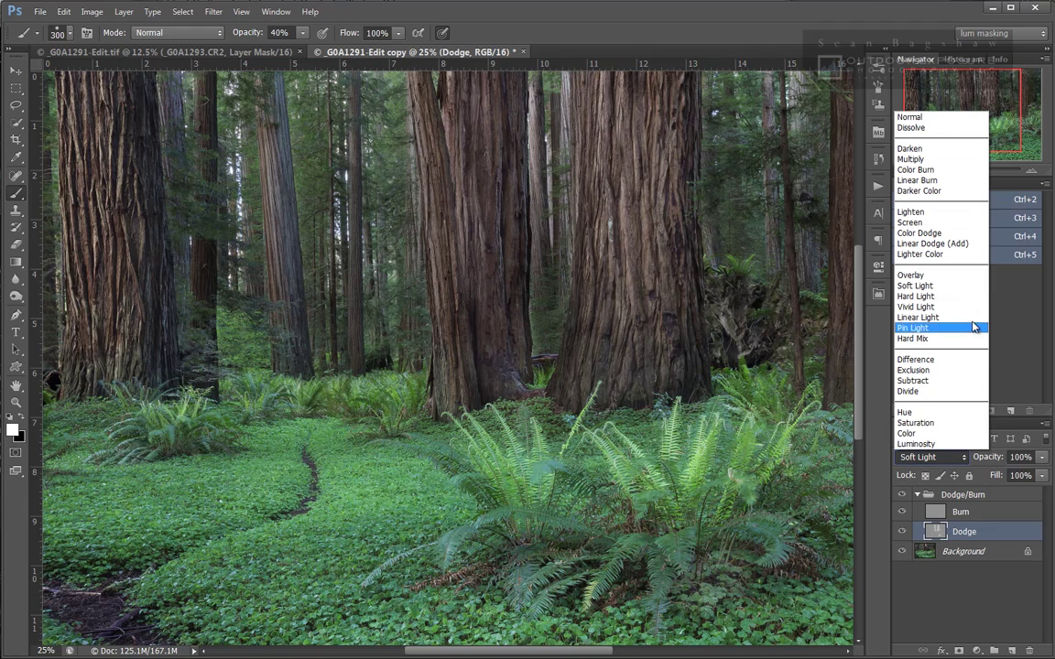
pyautogui.click(932, 275)
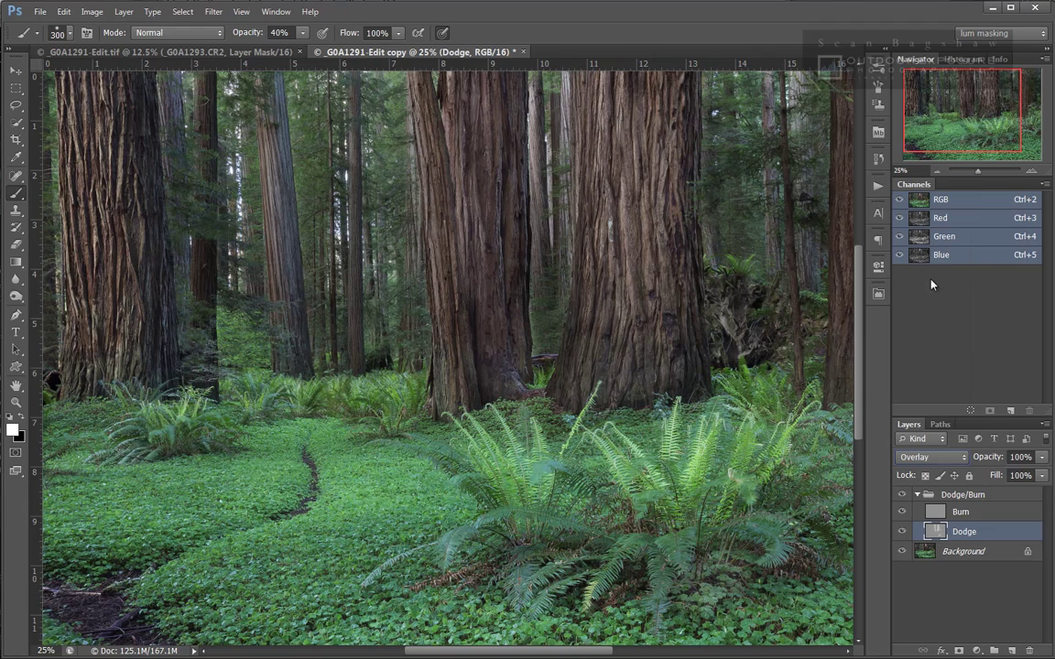
pyautogui.click(901, 534)
pyautogui.click(901, 533)
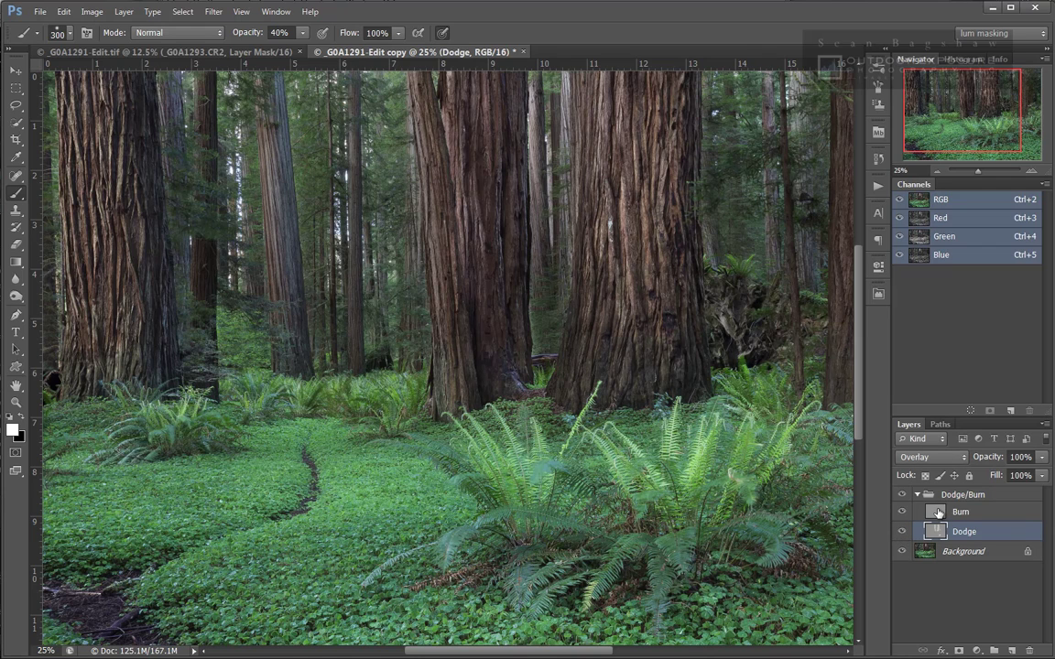
# Step: On the Burn layer, paint black at 30% opacity with a 600 brush over the ground cover
pyautogui.click(939, 513)
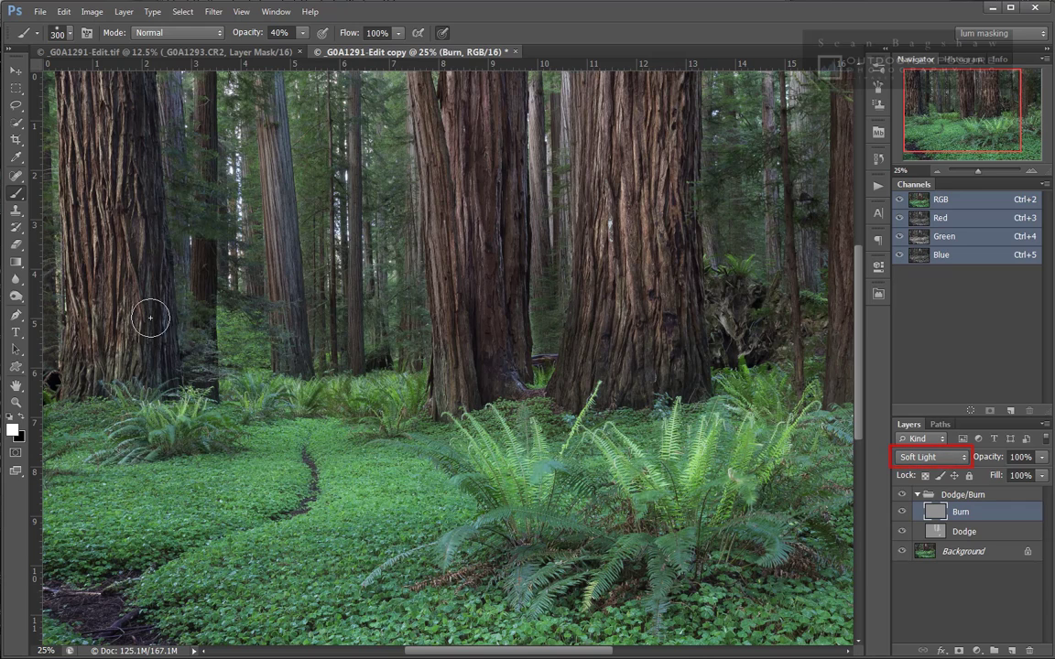
pyautogui.click(21, 416)
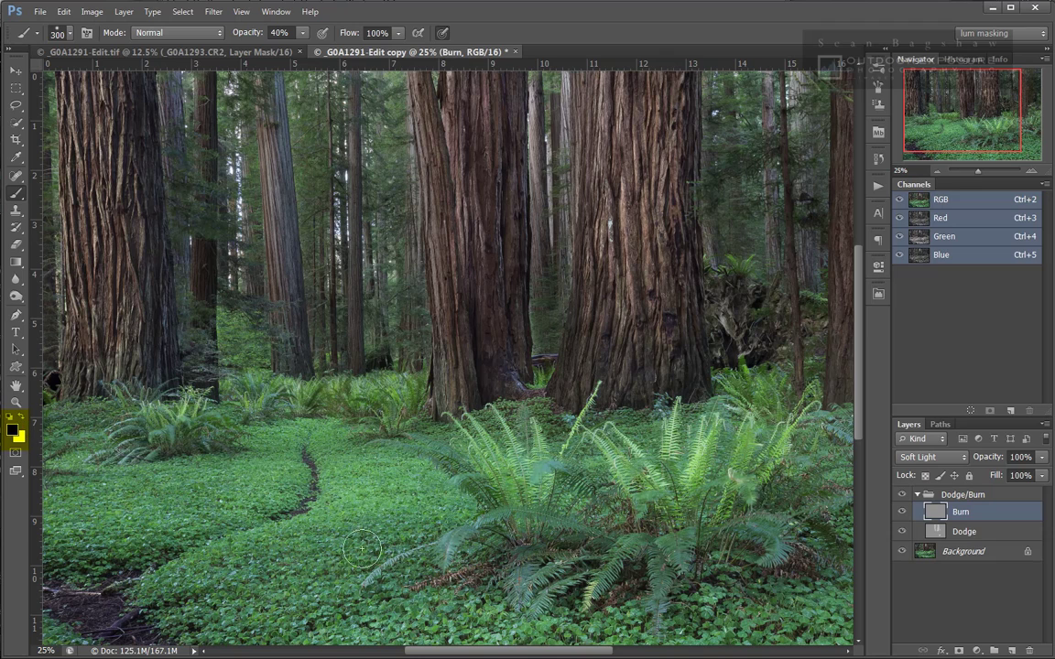
pyautogui.press(']')
pyautogui.press(']')
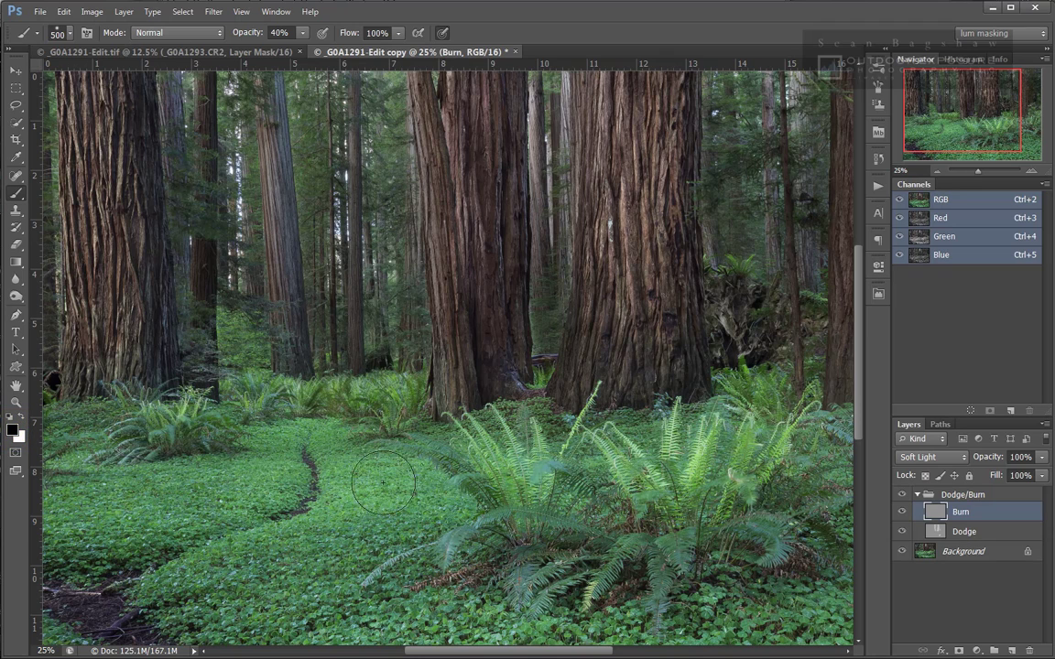
pyautogui.press(']')
pyautogui.press(']')
pyautogui.press(']')
pyautogui.press(']')
pyautogui.press(']')
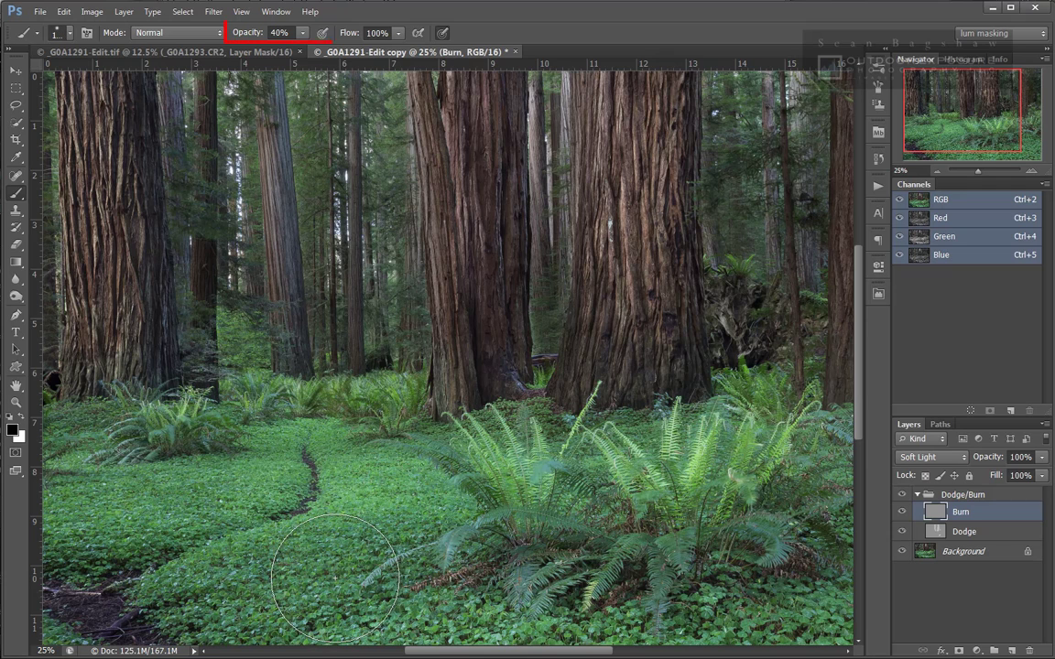
pyautogui.press('3')
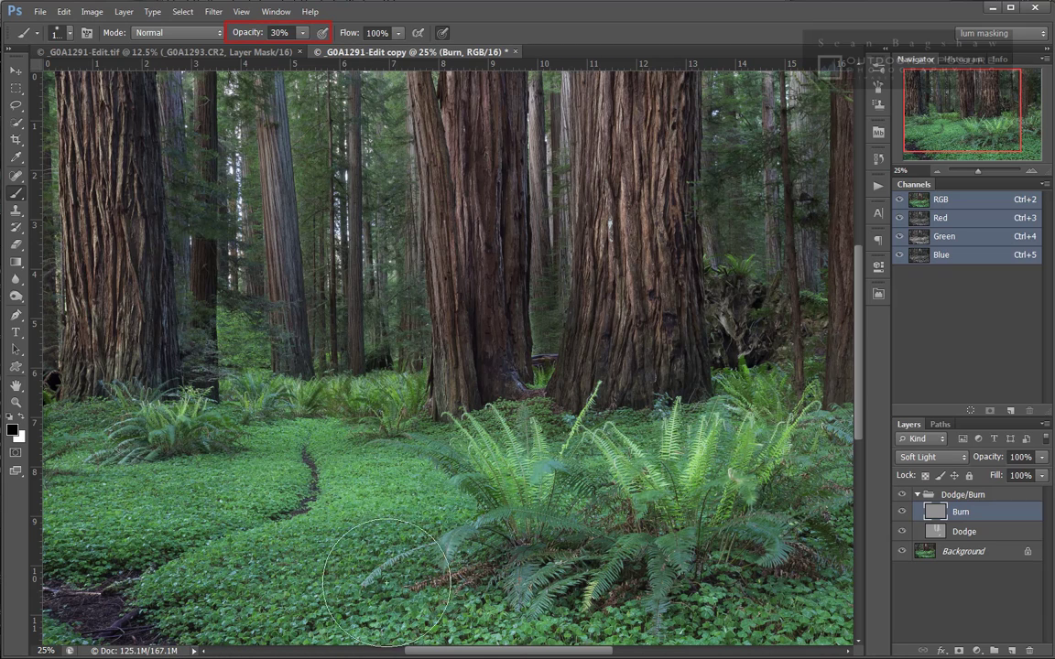
pyautogui.moveTo(214, 577)
pyautogui.mouseDown()
pyautogui.moveTo(273, 529)
pyautogui.moveTo(381, 517)
pyautogui.moveTo(288, 518)
pyautogui.moveTo(360, 572)
pyautogui.moveTo(328, 509)
pyautogui.moveTo(344, 504)
pyautogui.moveTo(343, 564)
pyautogui.moveTo(270, 513)
pyautogui.moveTo(216, 518)
pyautogui.moveTo(183, 549)
pyautogui.moveTo(323, 621)
pyautogui.moveTo(403, 563)
pyautogui.moveTo(660, 560)
pyautogui.moveTo(828, 597)
pyautogui.moveTo(751, 530)
pyautogui.moveTo(369, 503)
pyautogui.moveTo(198, 474)
pyautogui.moveTo(142, 522)
pyautogui.moveTo(20, 513)
pyautogui.moveTo(12, 550)
pyautogui.moveTo(218, 529)
pyautogui.moveTo(235, 575)
pyautogui.moveTo(311, 513)
pyautogui.moveTo(385, 504)
pyautogui.moveTo(334, 527)
pyautogui.moveTo(308, 619)
pyautogui.moveTo(503, 563)
pyautogui.moveTo(687, 550)
pyautogui.moveTo(787, 573)
pyautogui.moveTo(628, 617)
pyautogui.moveTo(192, 540)
pyautogui.moveTo(128, 540)
pyautogui.moveTo(785, 550)
pyautogui.moveTo(709, 499)
pyautogui.mouseUp()
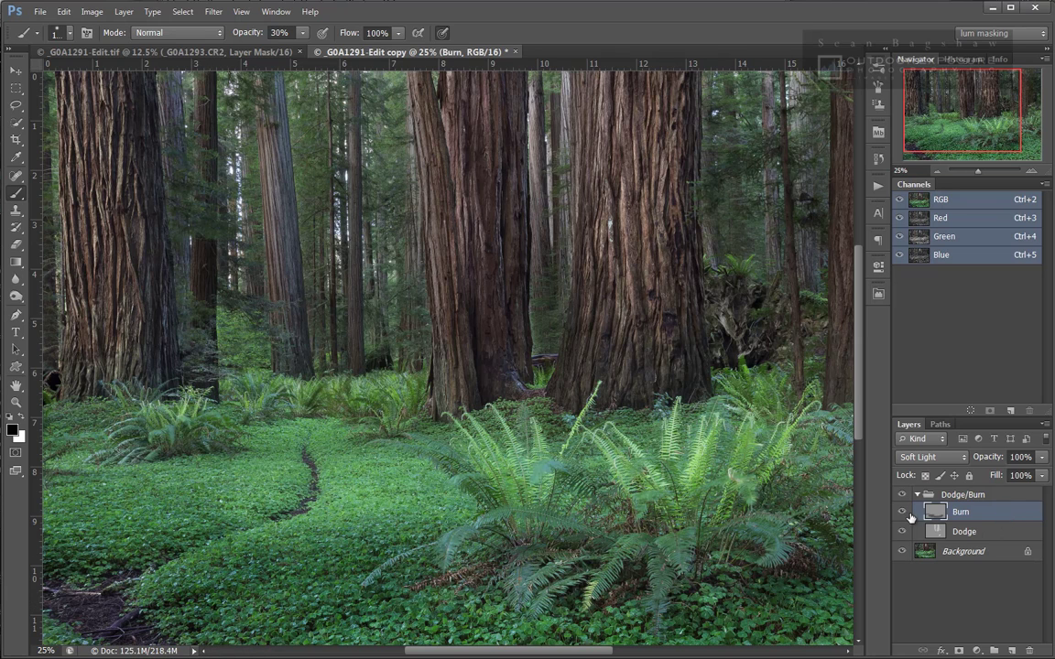
pyautogui.click(902, 512)
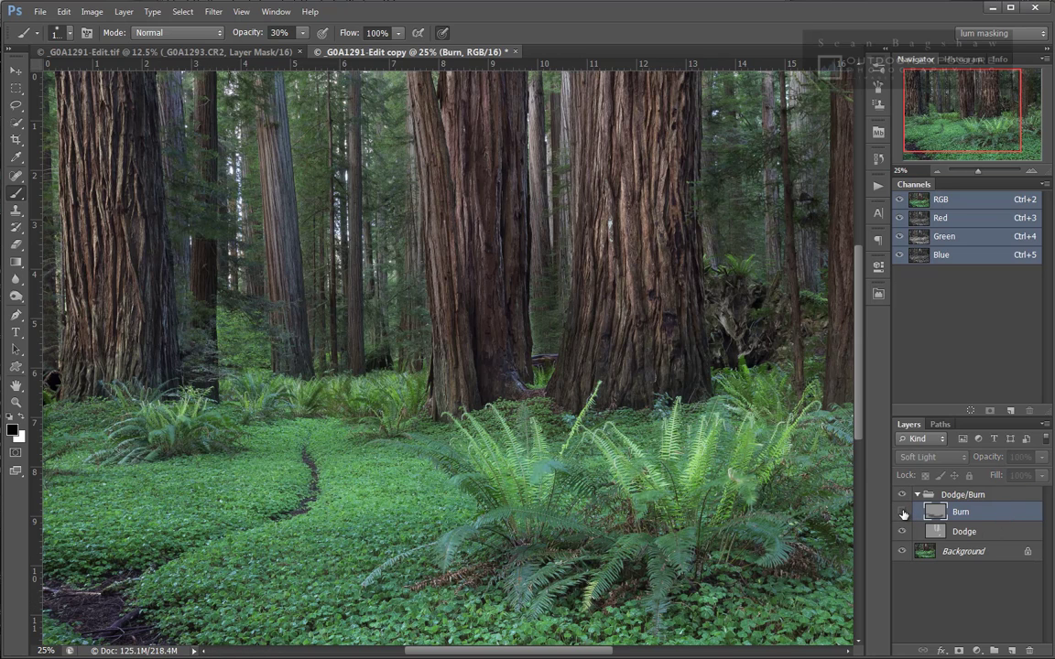
pyautogui.click(903, 513)
pyautogui.click(903, 514)
pyautogui.click(903, 515)
pyautogui.click(903, 514)
pyautogui.click(903, 513)
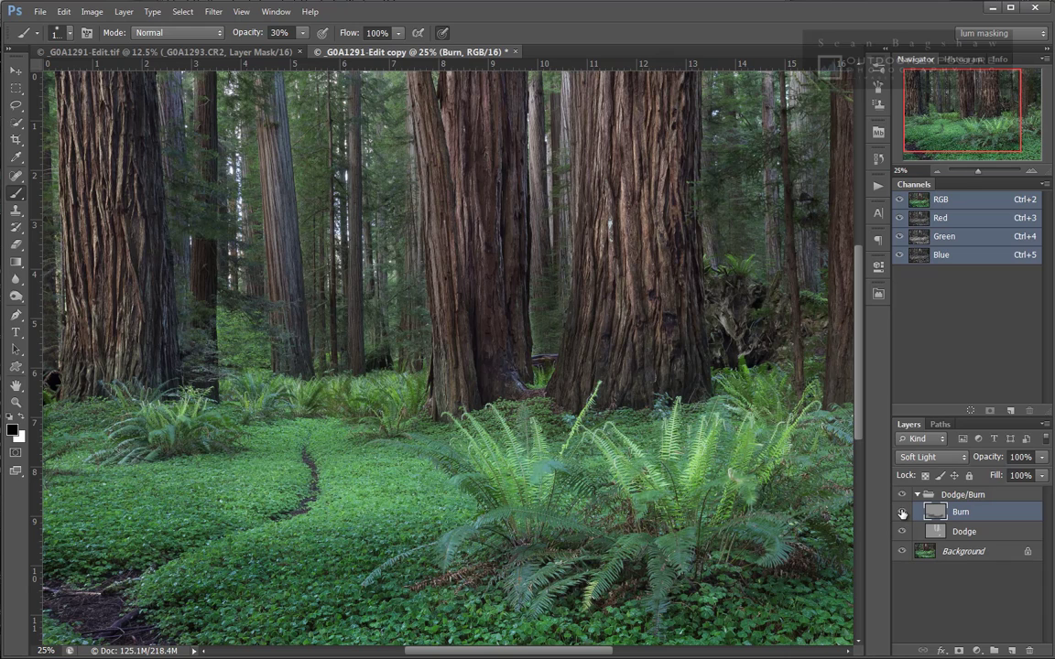
pyautogui.click(902, 515)
pyautogui.click(902, 515)
pyautogui.click(902, 516)
pyautogui.click(902, 516)
pyautogui.click(948, 465)
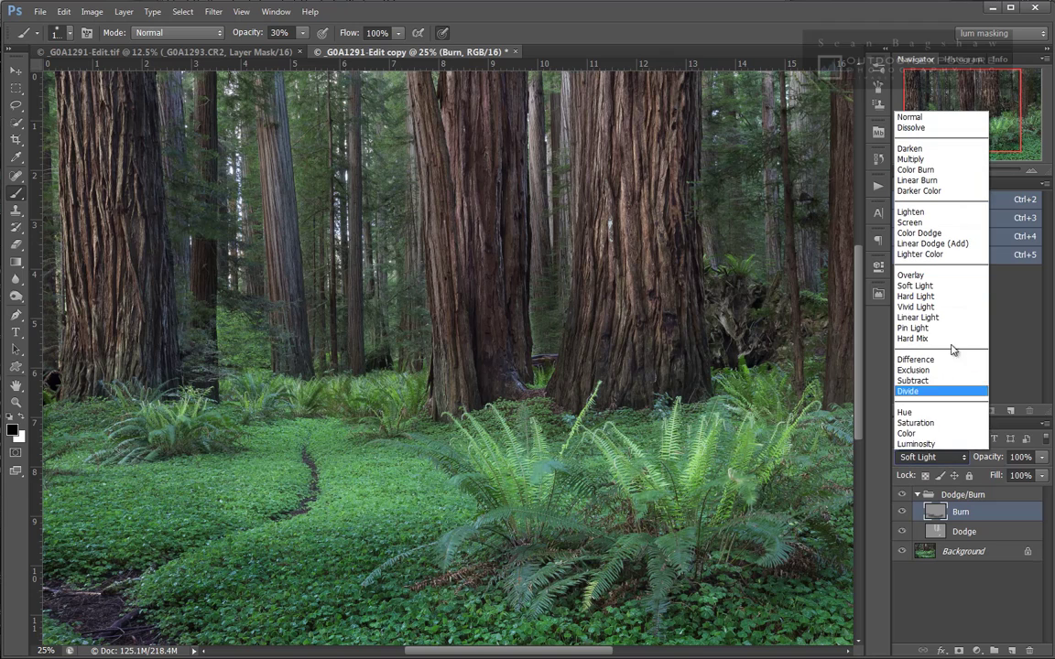
pyautogui.click(932, 277)
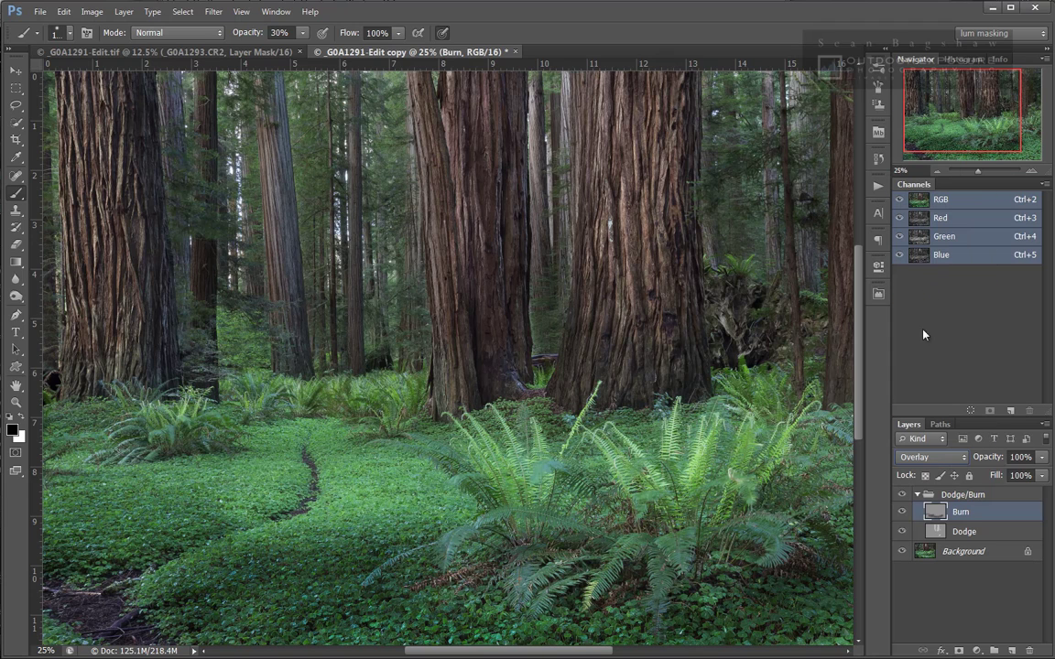
pyautogui.click(902, 515)
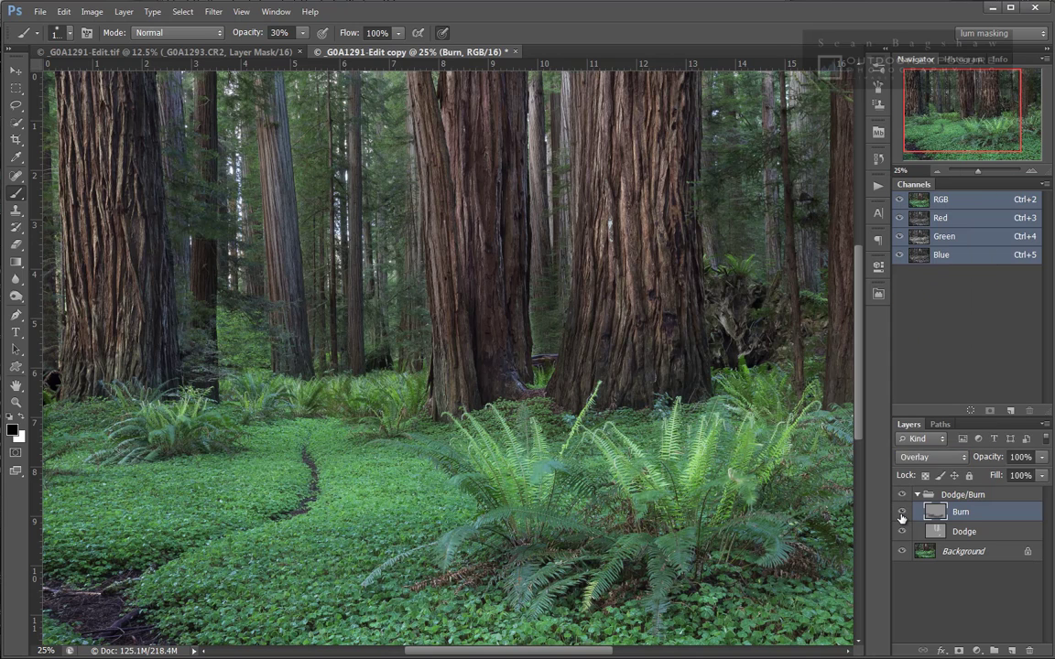
pyautogui.click(902, 517)
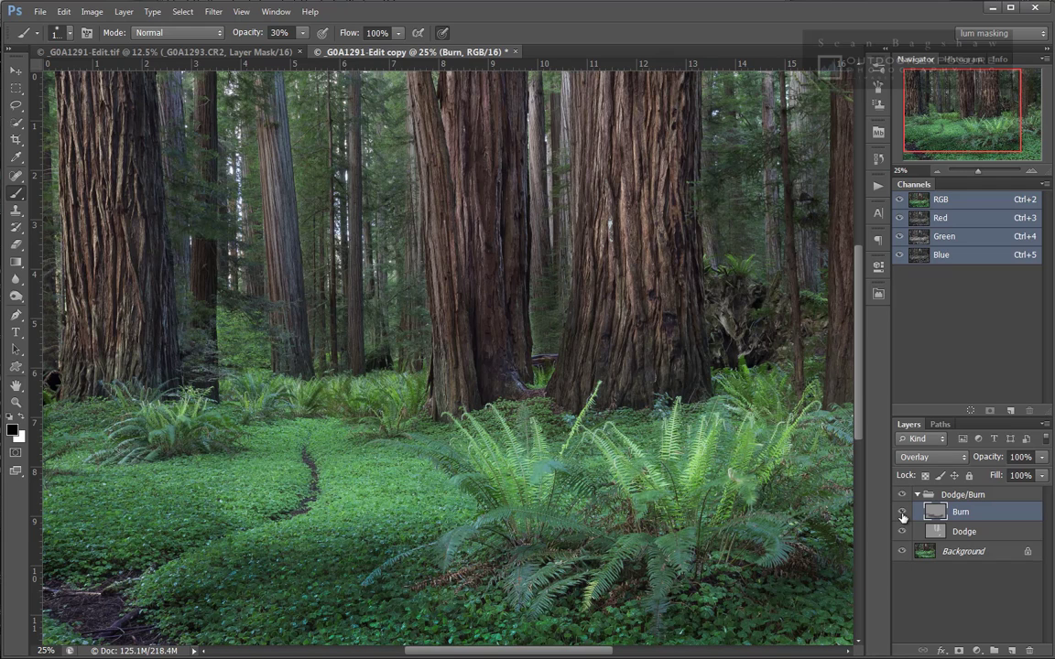
pyautogui.click(944, 460)
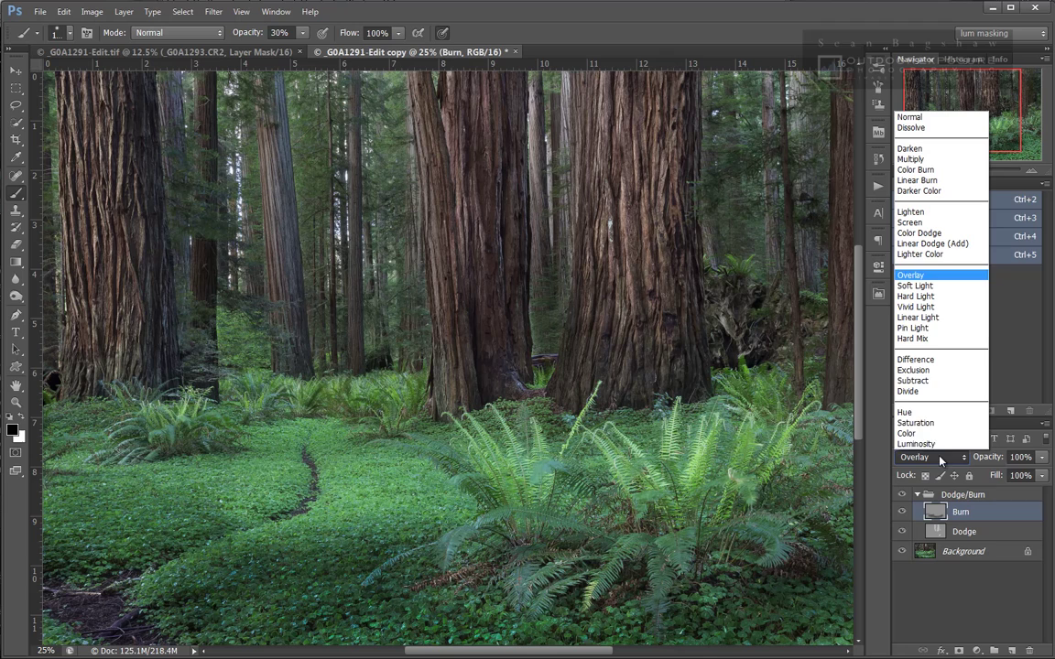
pyautogui.click(916, 286)
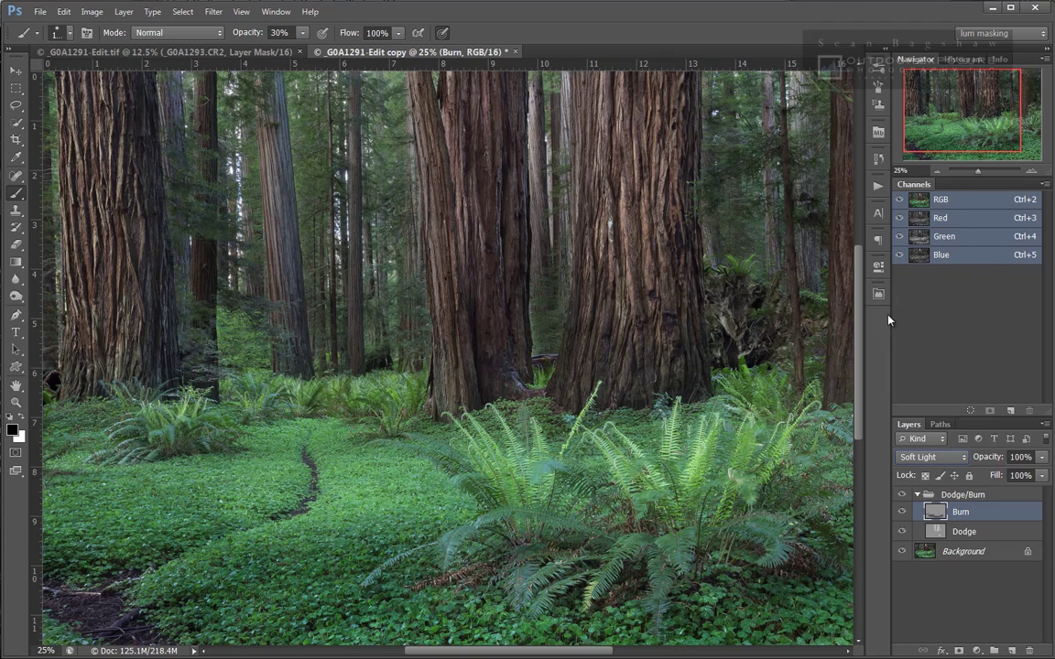
# Step: Burn the upper-left trees and upper central trunk, then try Overlay and keep Burn on Soft Light
pyautogui.moveTo(320, 120)
pyautogui.mouseDown()
pyautogui.moveTo(306, 129)
pyautogui.moveTo(294, 106)
pyautogui.moveTo(309, 108)
pyautogui.moveTo(301, 129)
pyautogui.moveTo(324, 320)
pyautogui.moveTo(376, 302)
pyautogui.moveTo(388, 129)
pyautogui.moveTo(333, 66)
pyautogui.moveTo(221, 183)
pyautogui.moveTo(174, 194)
pyautogui.moveTo(183, 163)
pyautogui.moveTo(154, 74)
pyautogui.moveTo(186, 243)
pyautogui.moveTo(231, 294)
pyautogui.moveTo(235, 97)
pyautogui.moveTo(439, 179)
pyautogui.moveTo(499, 87)
pyautogui.moveTo(652, 114)
pyautogui.moveTo(382, 126)
pyautogui.moveTo(366, 92)
pyautogui.moveTo(389, 127)
pyautogui.moveTo(407, 209)
pyautogui.mouseUp()
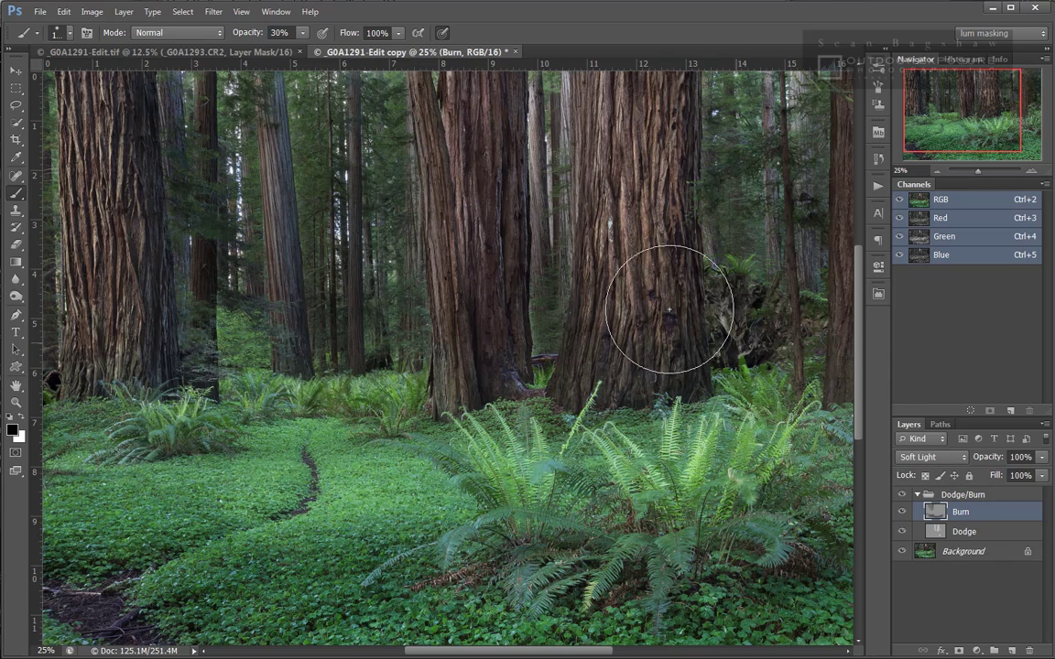
pyautogui.moveTo(635, 294)
pyautogui.mouseDown()
pyautogui.moveTo(443, 152)
pyautogui.moveTo(424, 189)
pyautogui.moveTo(424, 253)
pyautogui.moveTo(580, 362)
pyautogui.mouseUp()
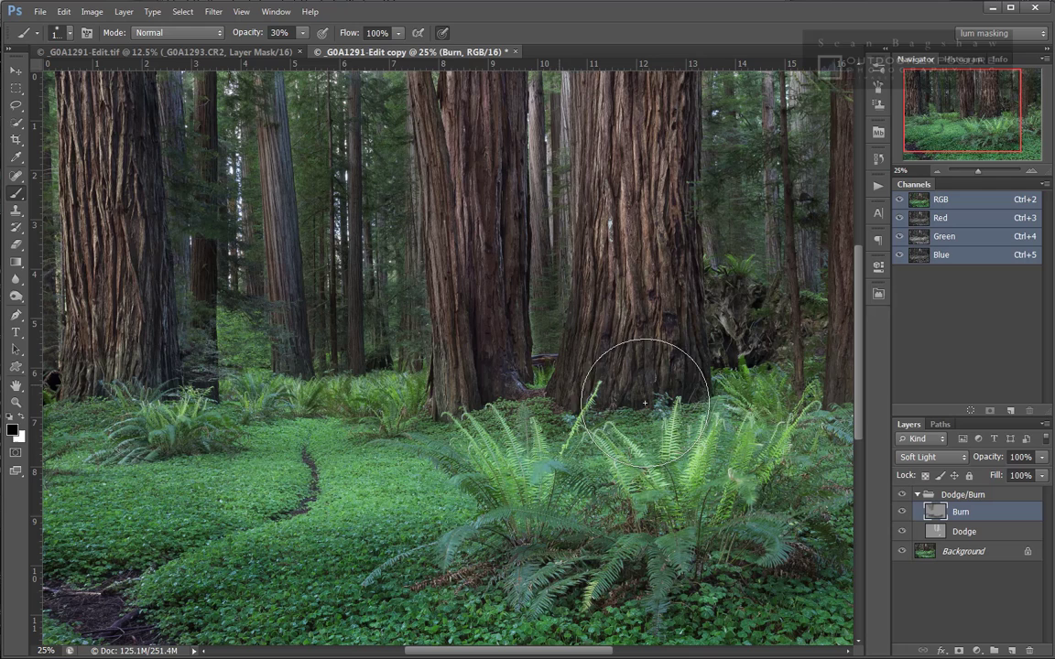
pyautogui.click(949, 461)
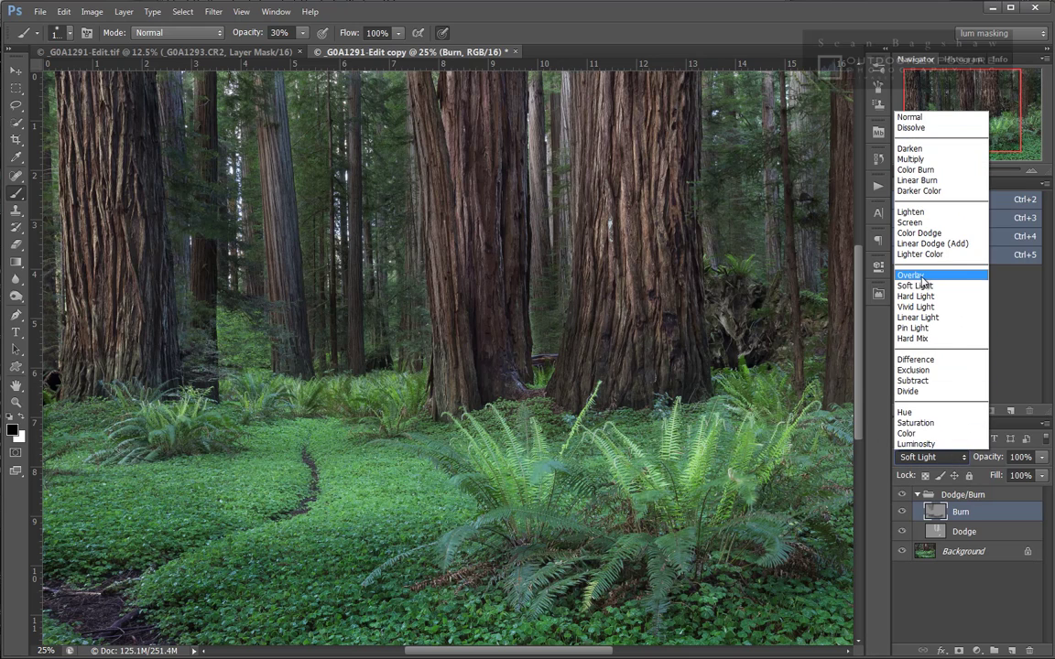
pyautogui.click(923, 276)
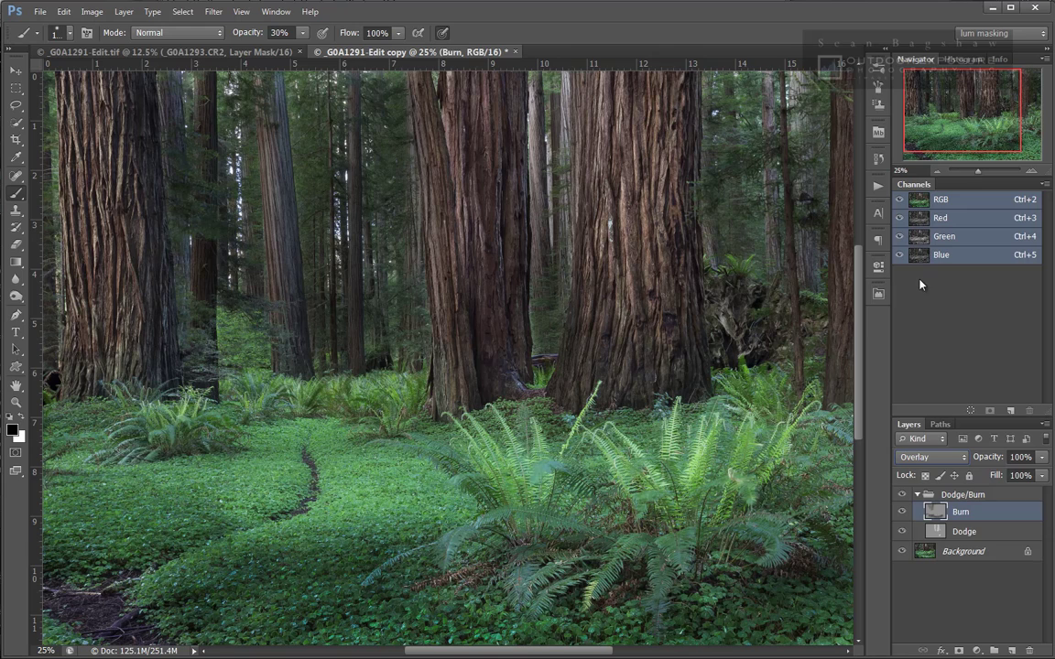
pyautogui.click(949, 460)
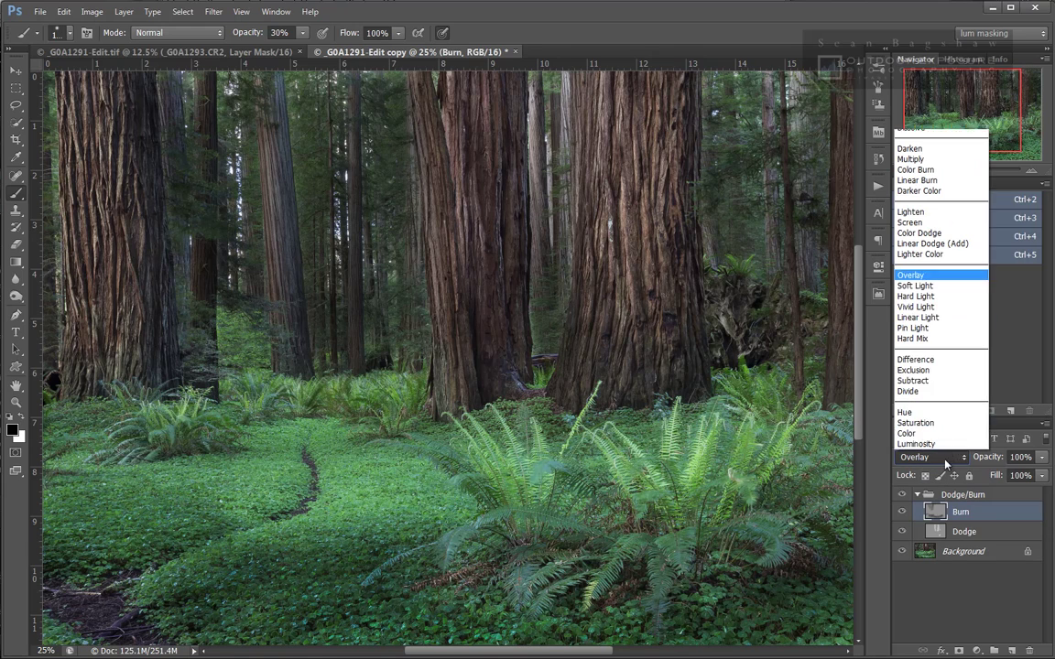
pyautogui.click(926, 287)
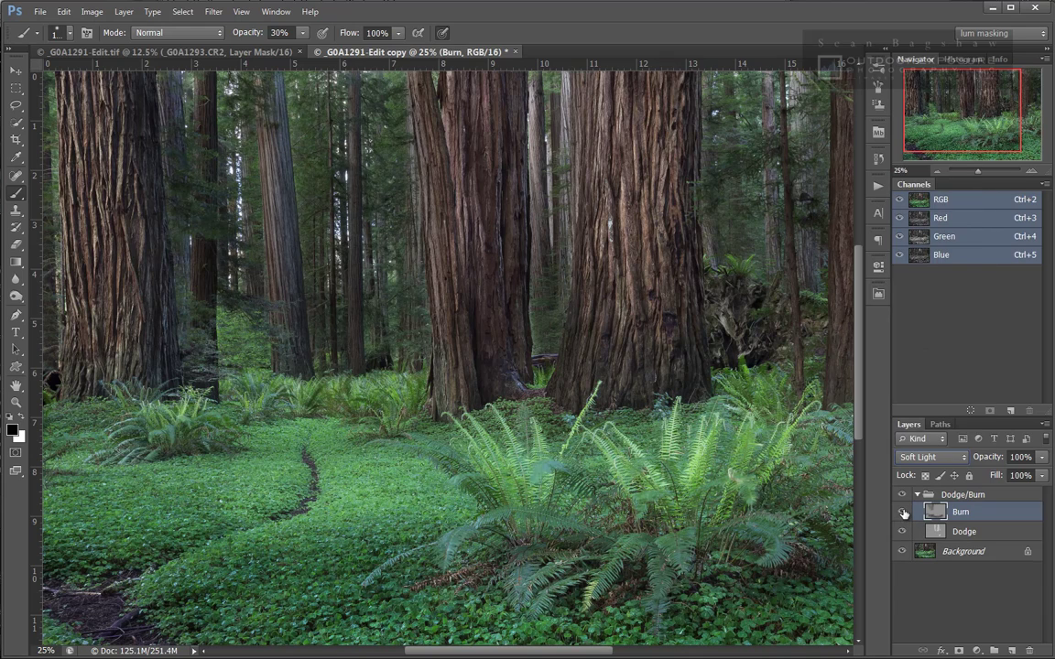
pyautogui.click(903, 514)
pyautogui.click(903, 514)
pyautogui.click(903, 515)
pyautogui.click(903, 515)
pyautogui.click(902, 534)
pyautogui.click(902, 535)
pyautogui.click(902, 535)
pyautogui.click(902, 535)
pyautogui.click(921, 496)
pyautogui.click(915, 494)
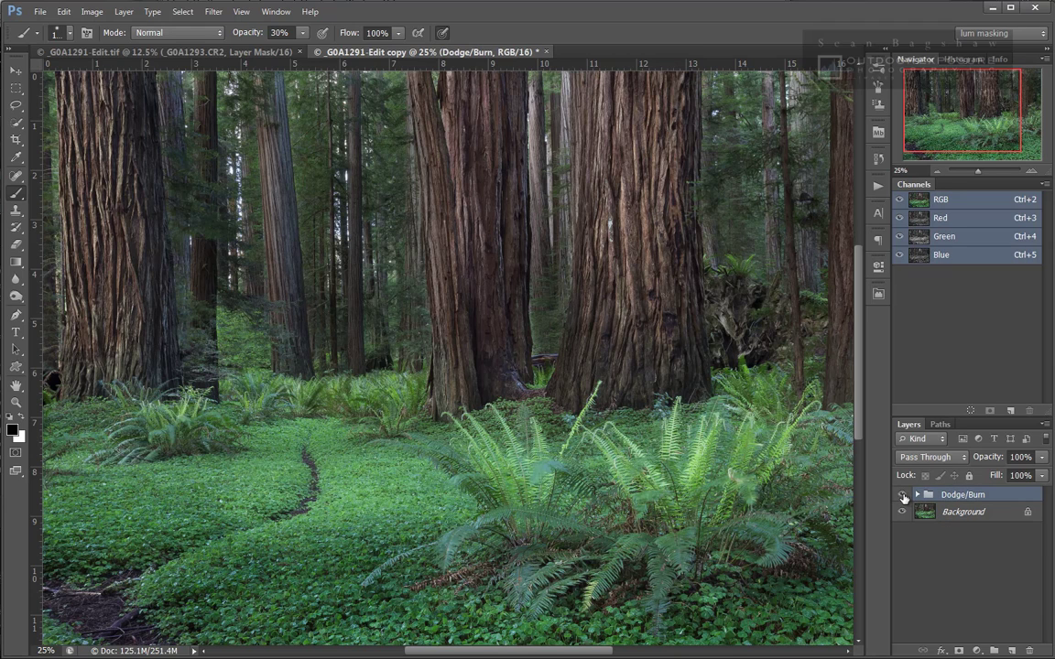
pyautogui.click(901, 495)
pyautogui.click(902, 495)
pyautogui.click(917, 495)
pyautogui.click(903, 495)
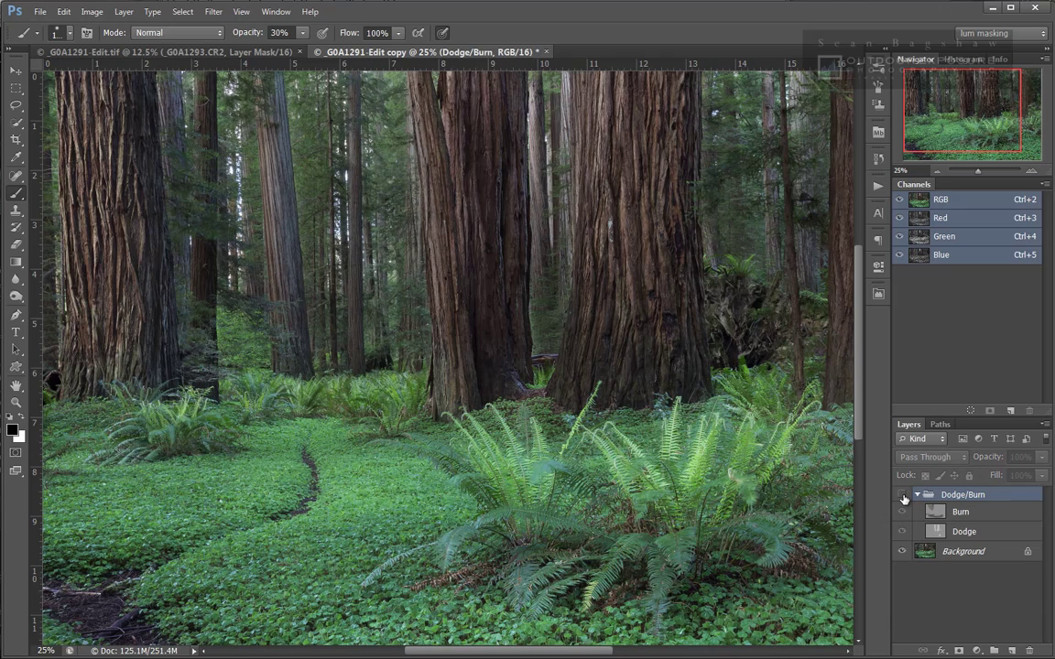
pyautogui.click(902, 496)
pyautogui.click(902, 495)
pyautogui.click(902, 496)
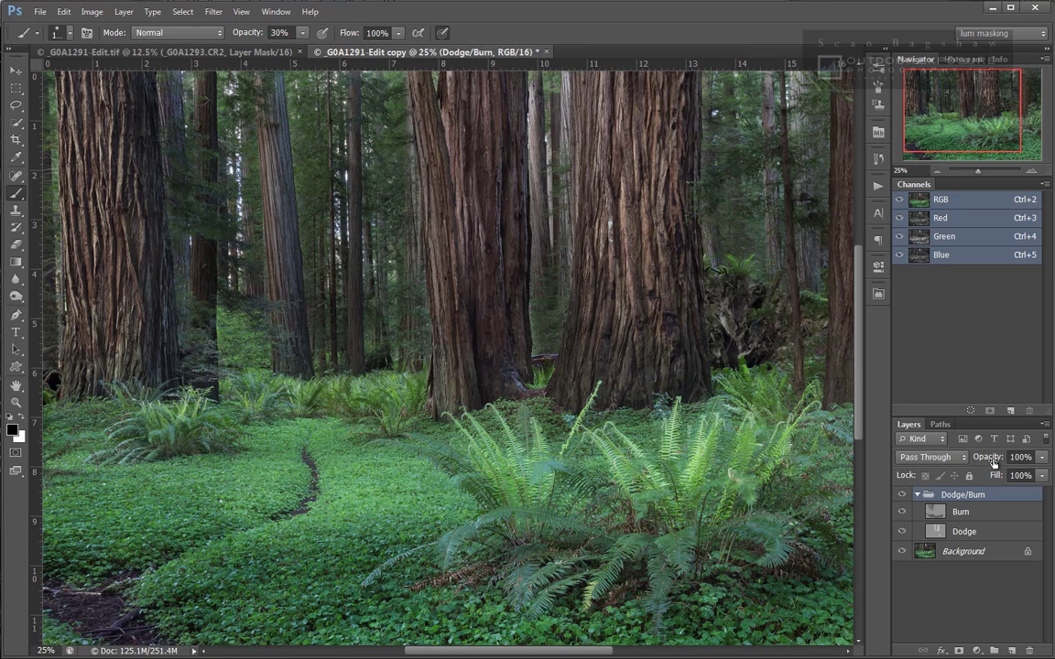
pyautogui.moveTo(990, 457)
pyautogui.mouseDown()
pyautogui.moveTo(953, 460)
pyautogui.moveTo(992, 462)
pyautogui.mouseUp()
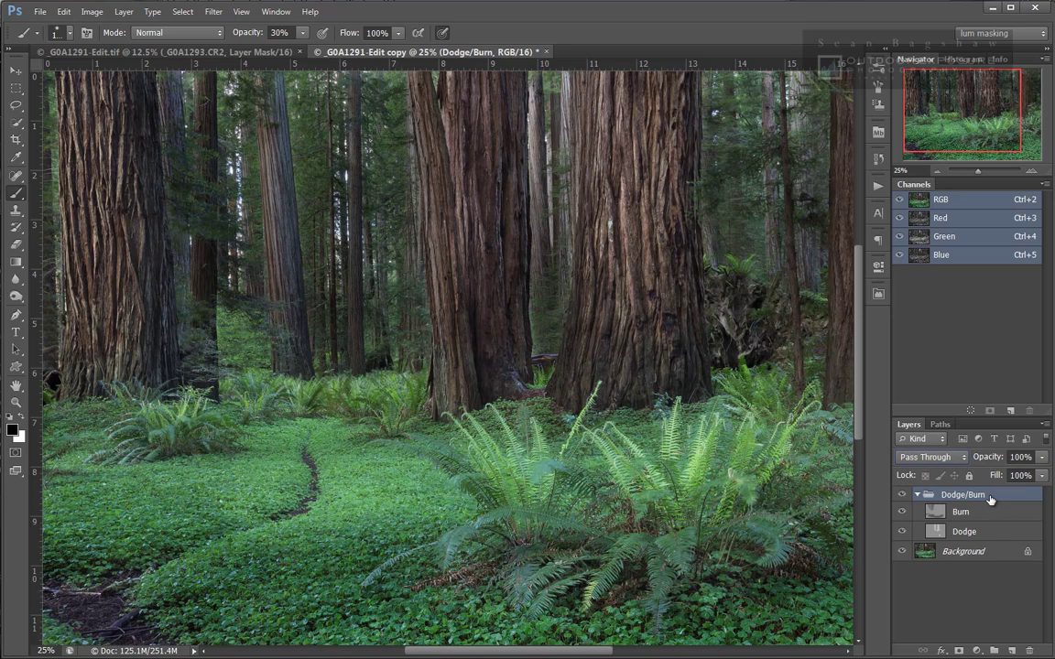